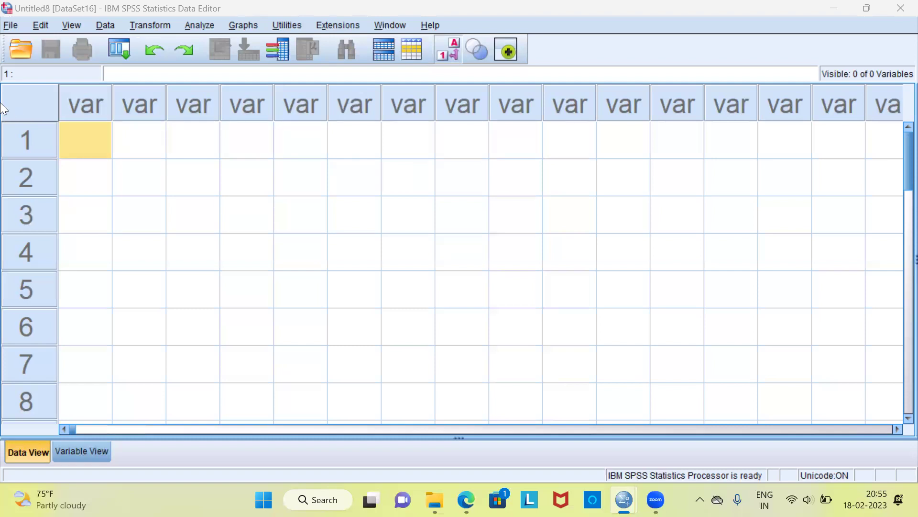
Open the recently used data file satisf.sav from the Training folder
{"action": "left_click", "coordinate": [10, 28]}
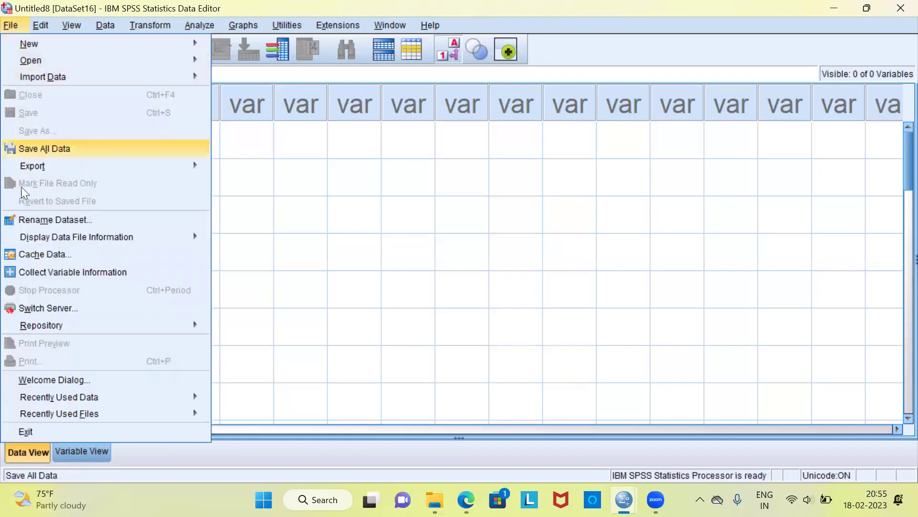
{"action": "mouse_move", "coordinate": [44, 396]}
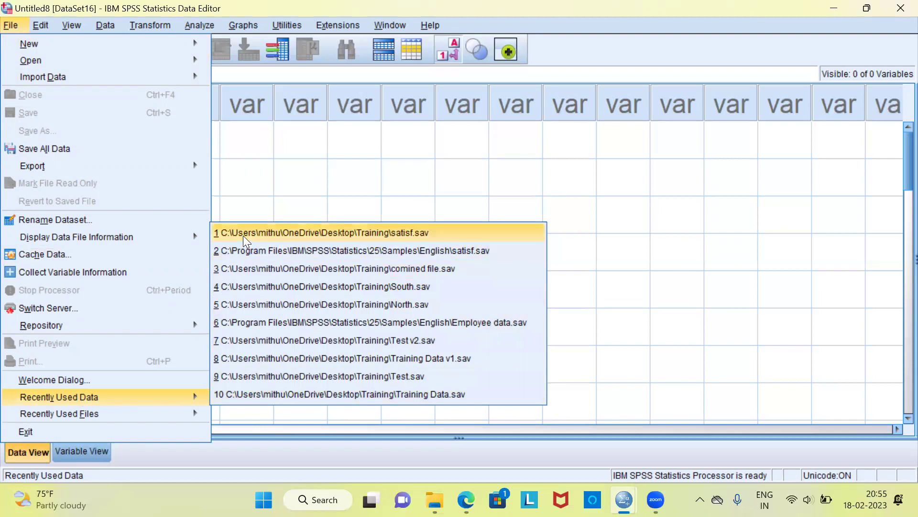
{"action": "left_click", "coordinate": [377, 233]}
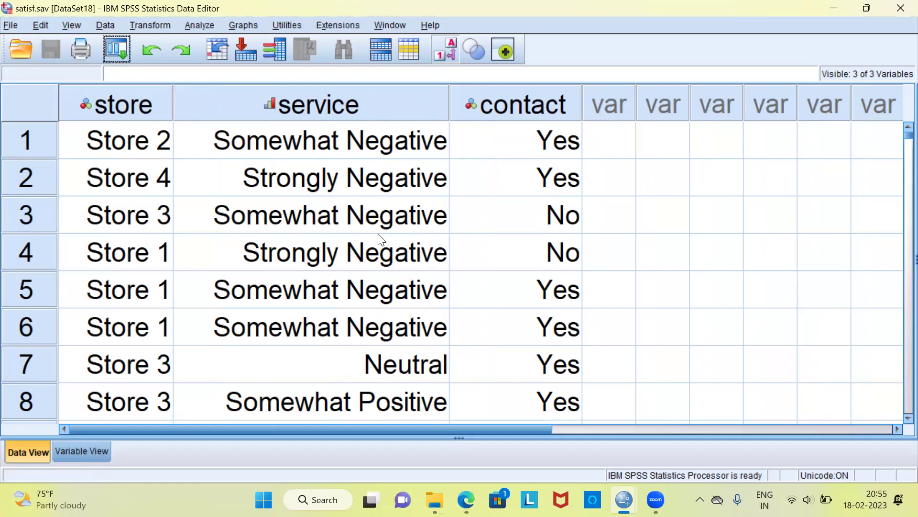
Examine the store, service and contact variables and check how far down the records extend
{"action": "left_click", "coordinate": [150, 114]}
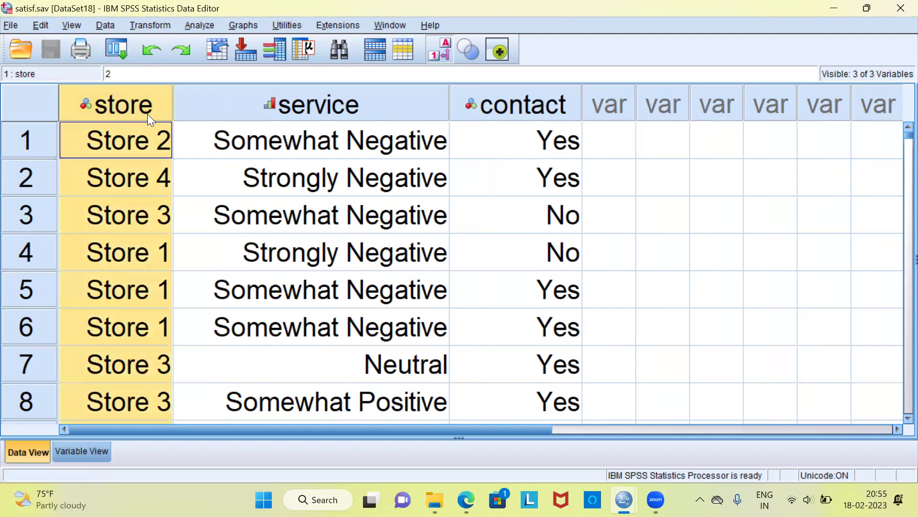
{"action": "left_click", "coordinate": [266, 107]}
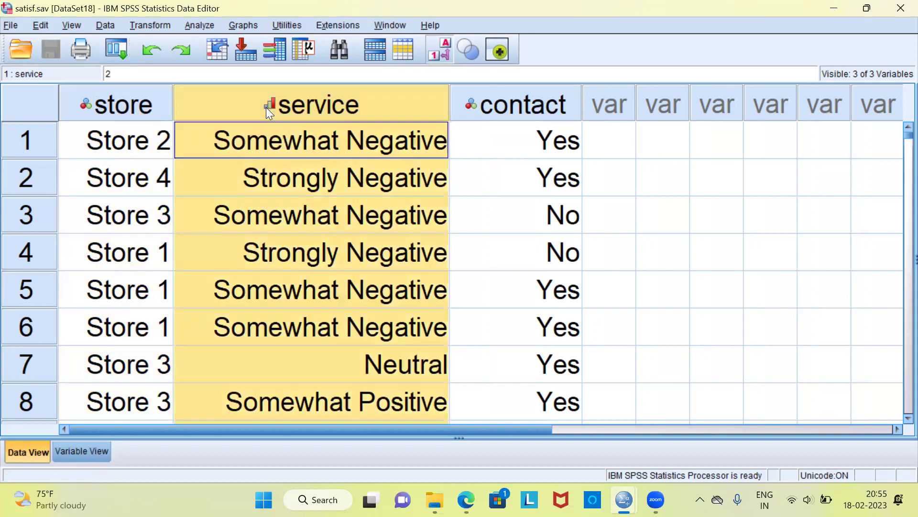
{"action": "mouse_move", "coordinate": [303, 107]}
{"action": "left_click", "coordinate": [480, 107]}
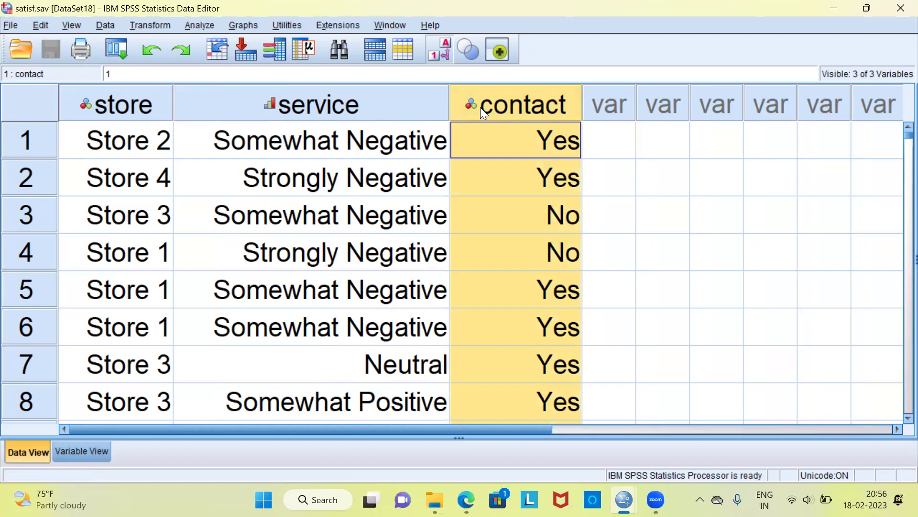
{"action": "left_click", "coordinate": [159, 144]}
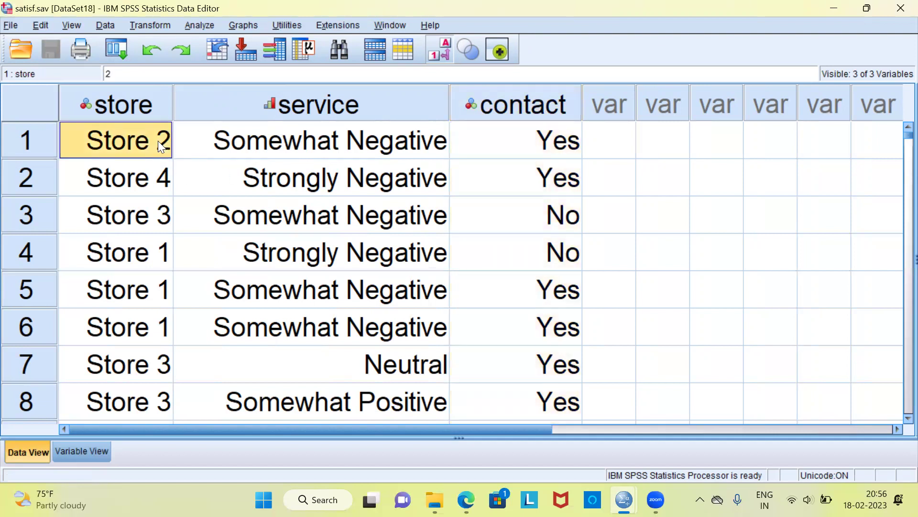
{"action": "key", "text": "ctrl+Down"}
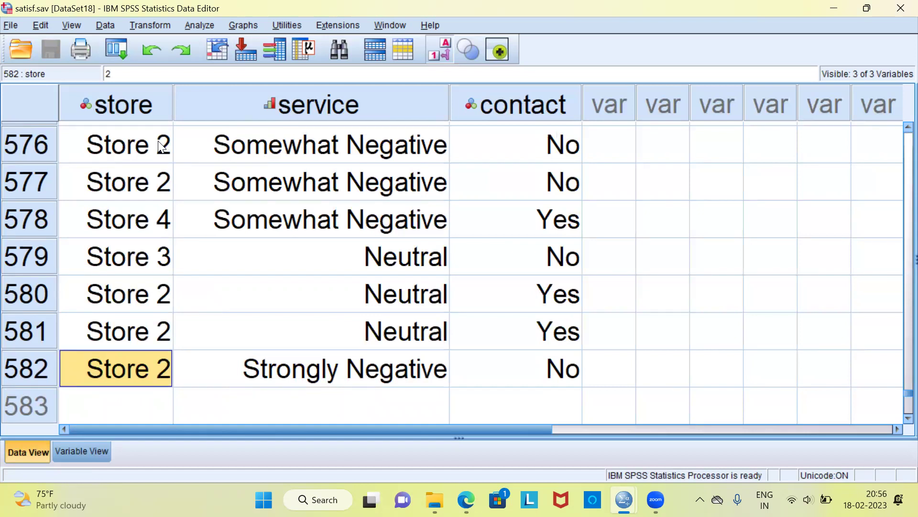
{"action": "key", "text": "ctrl+Up"}
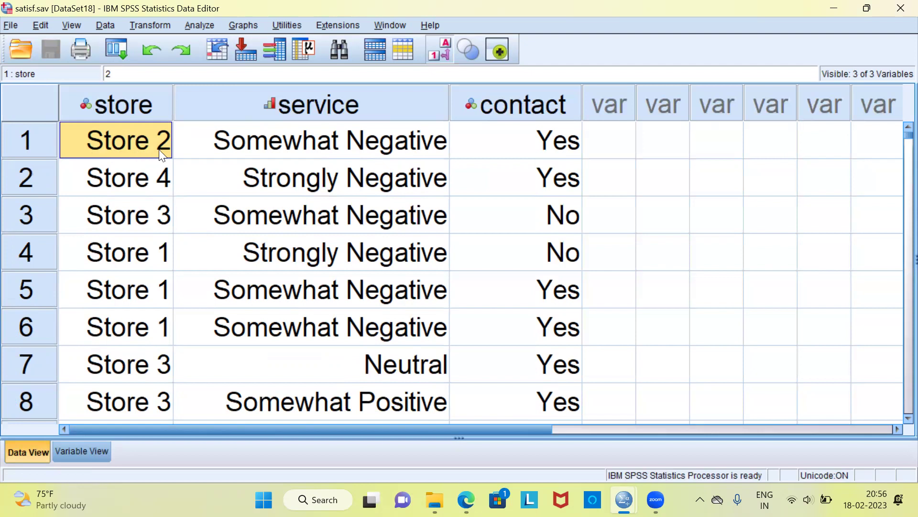
Review the store, service and contact values in the first three records
{"action": "left_click", "coordinate": [267, 153]}
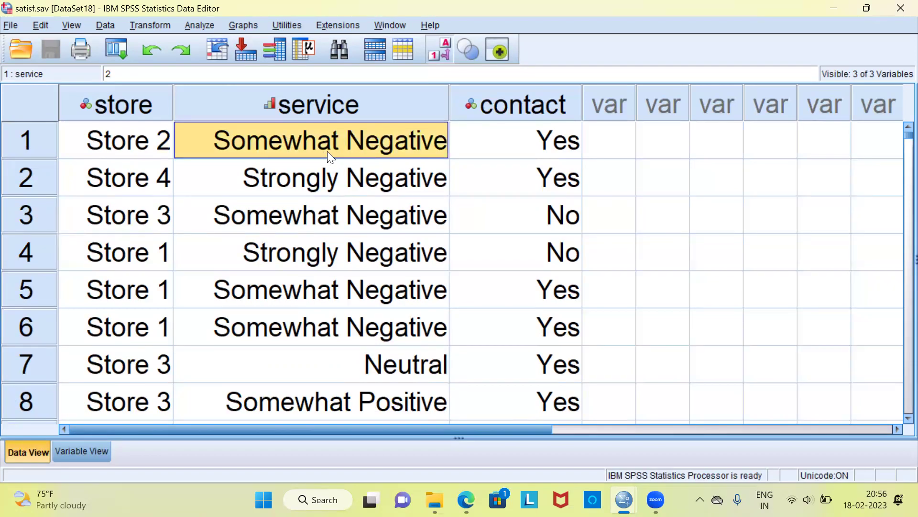
{"action": "left_click", "coordinate": [515, 114]}
{"action": "double_click", "coordinate": [524, 138]}
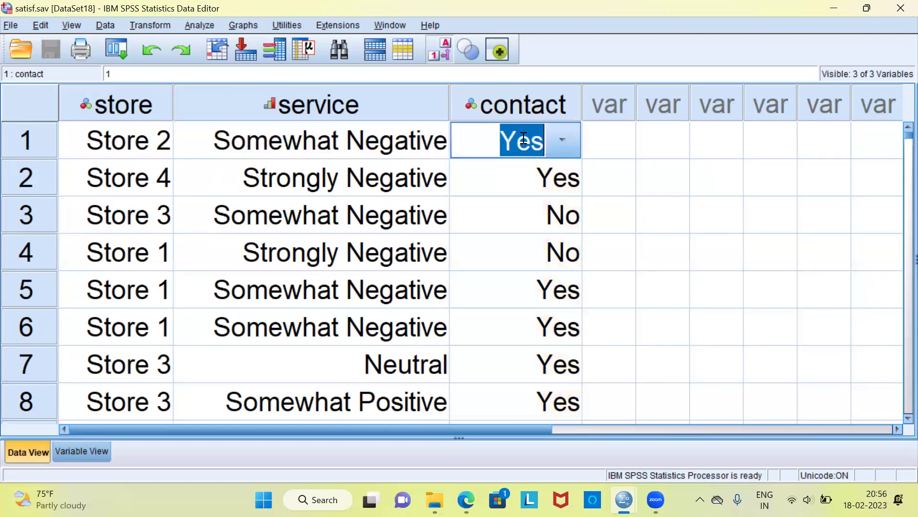
{"action": "left_click", "coordinate": [604, 133]}
{"action": "left_click", "coordinate": [566, 145]}
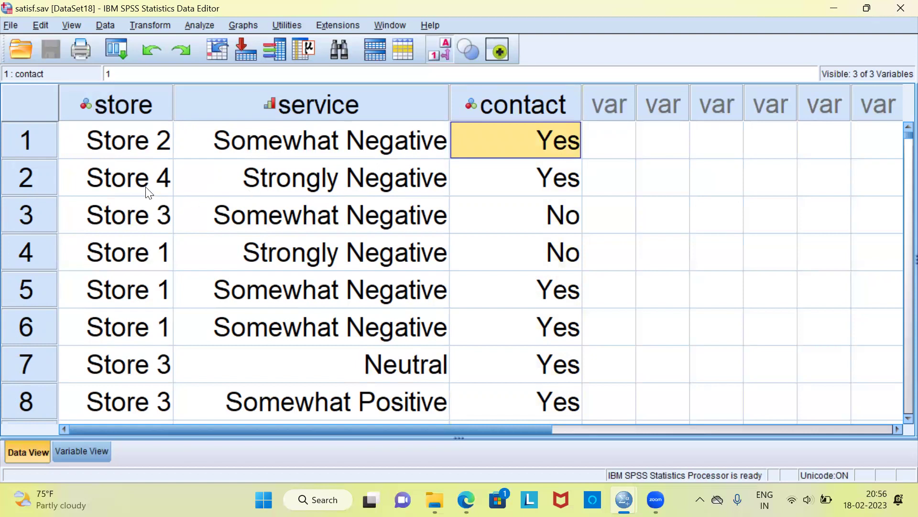
{"action": "left_click", "coordinate": [238, 191]}
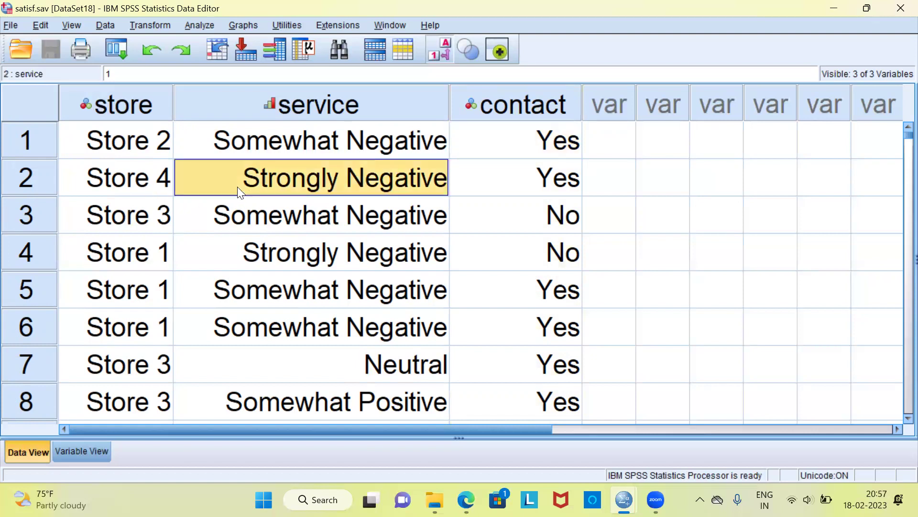
{"action": "left_click", "coordinate": [151, 188]}
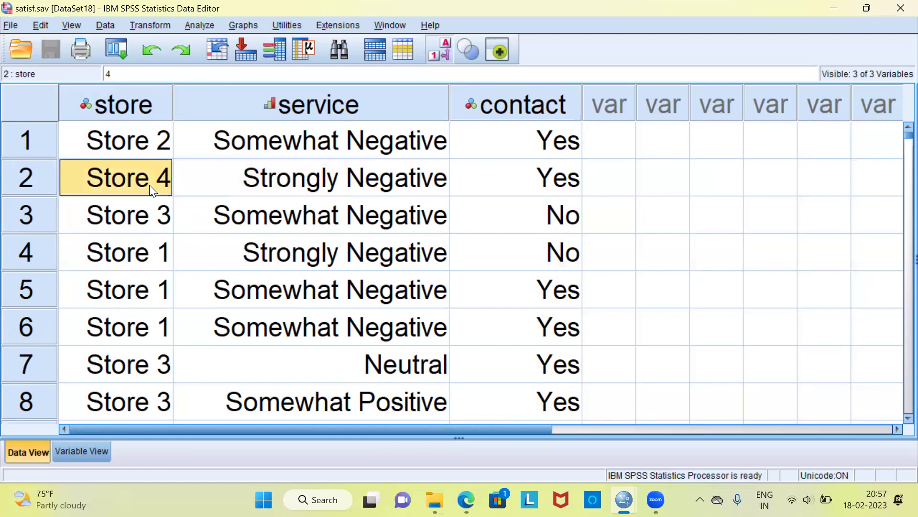
{"action": "left_click", "coordinate": [157, 225]}
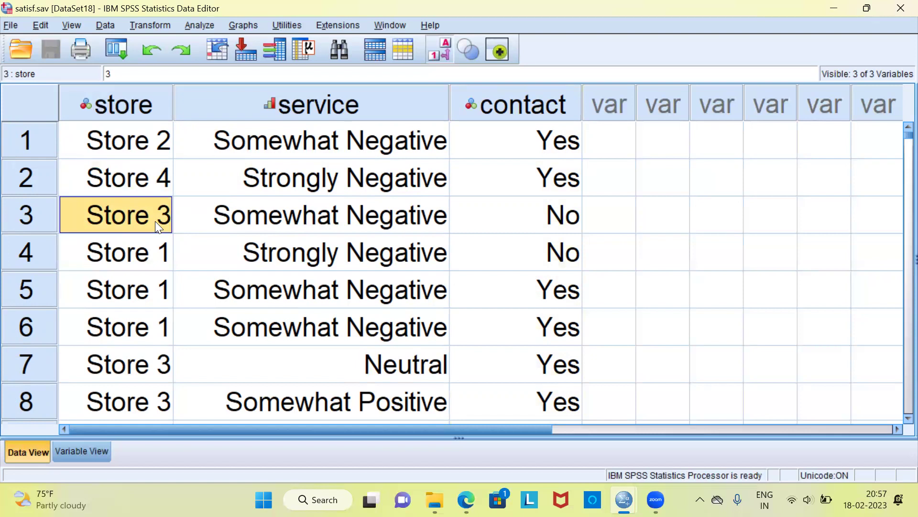
{"action": "left_click", "coordinate": [266, 226]}
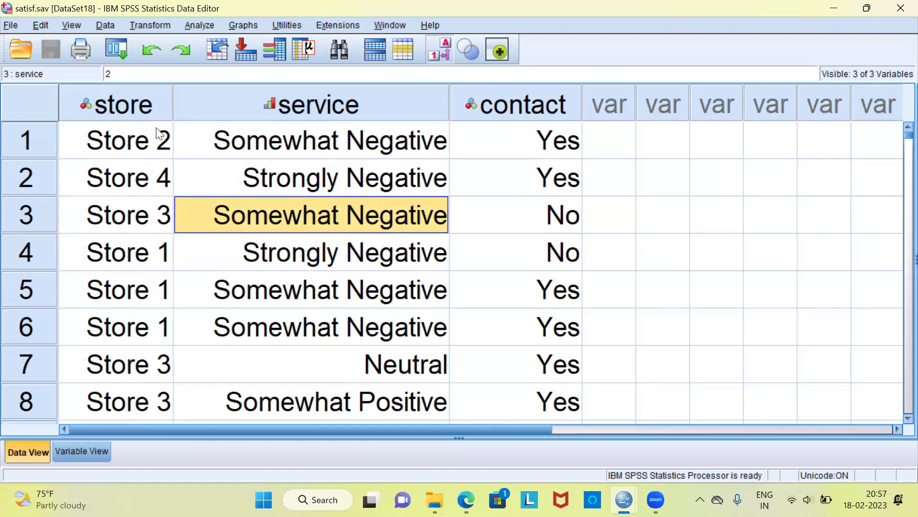
Highlight the store and service columns together as the pair of variables to compare
{"action": "left_click", "coordinate": [149, 104]}
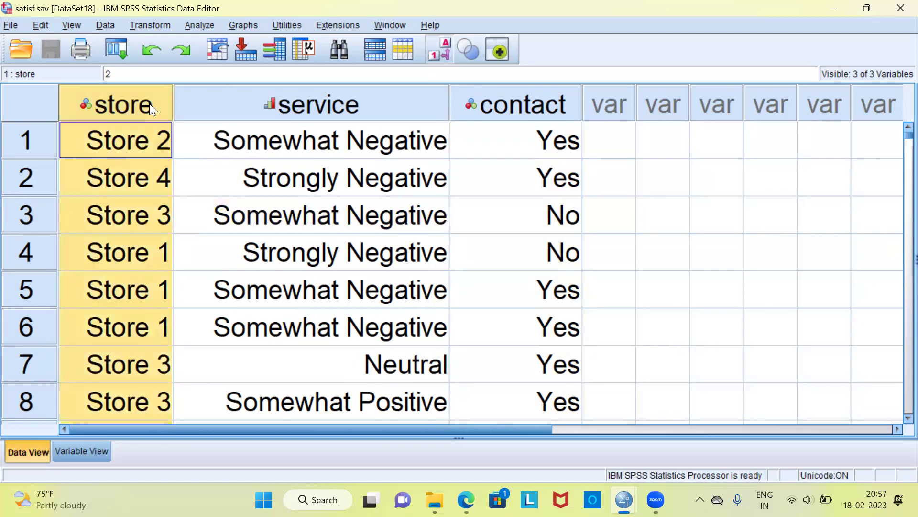
{"action": "left_click", "coordinate": [271, 113]}
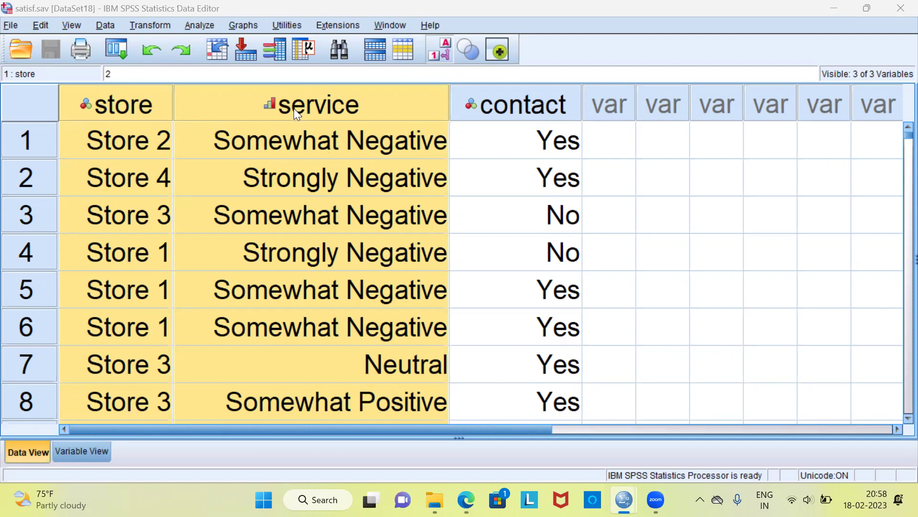
{"action": "mouse_move", "coordinate": [294, 110]}
Set up a Crosstabs analysis with Store in the rows, Service satisfaction in the columns, and clustered bar charts displayed
{"action": "key", "text": "alt+a"}
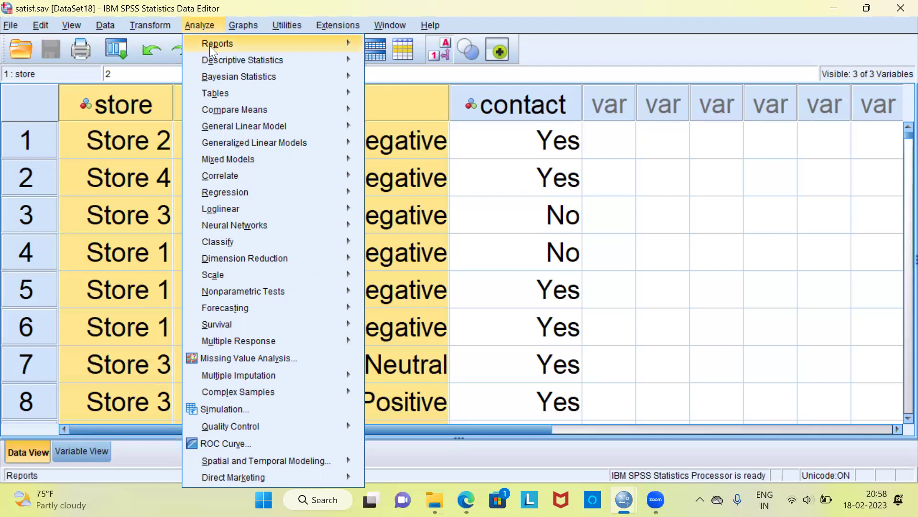
{"action": "mouse_move", "coordinate": [256, 59]}
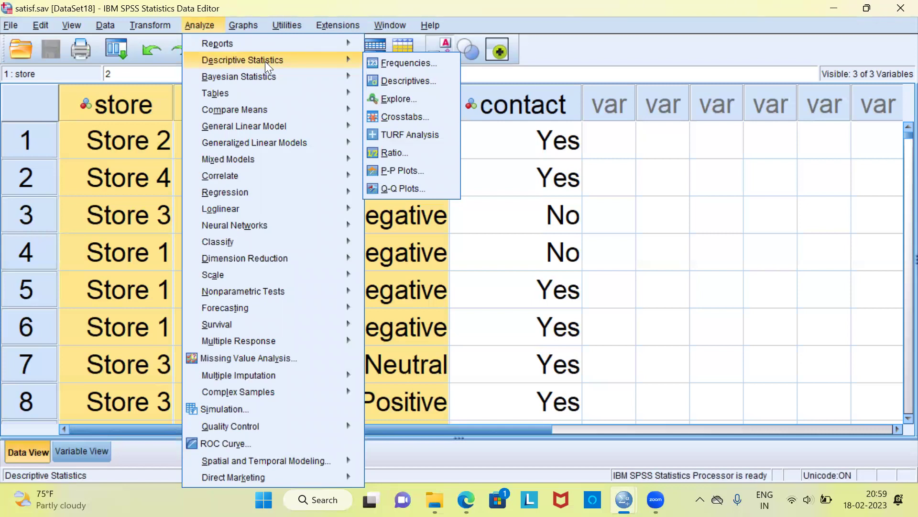
{"action": "left_click", "coordinate": [409, 117]}
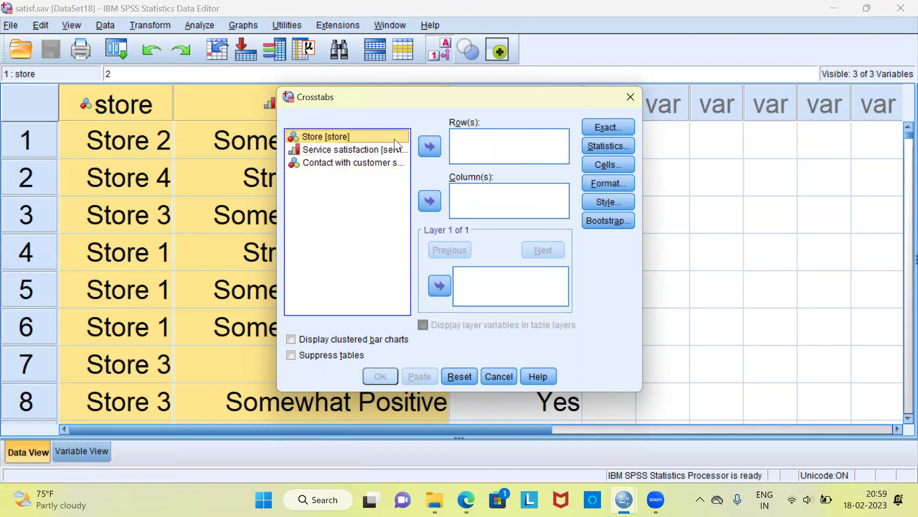
{"action": "left_click", "coordinate": [430, 147]}
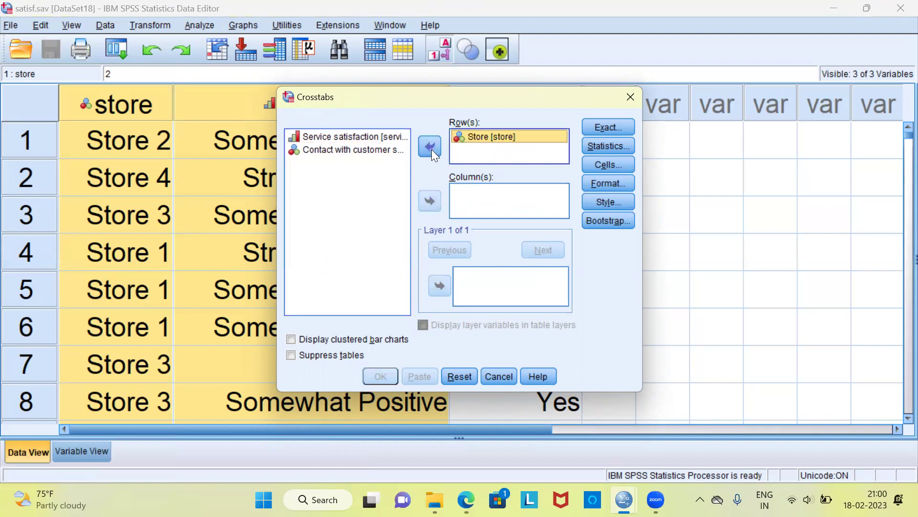
{"action": "left_click", "coordinate": [380, 138]}
{"action": "left_click", "coordinate": [380, 137]}
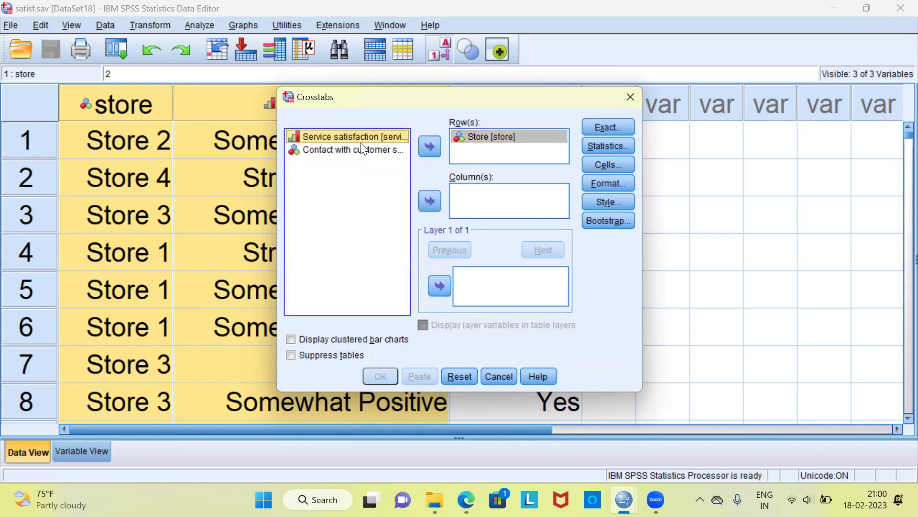
{"action": "left_click", "coordinate": [430, 201]}
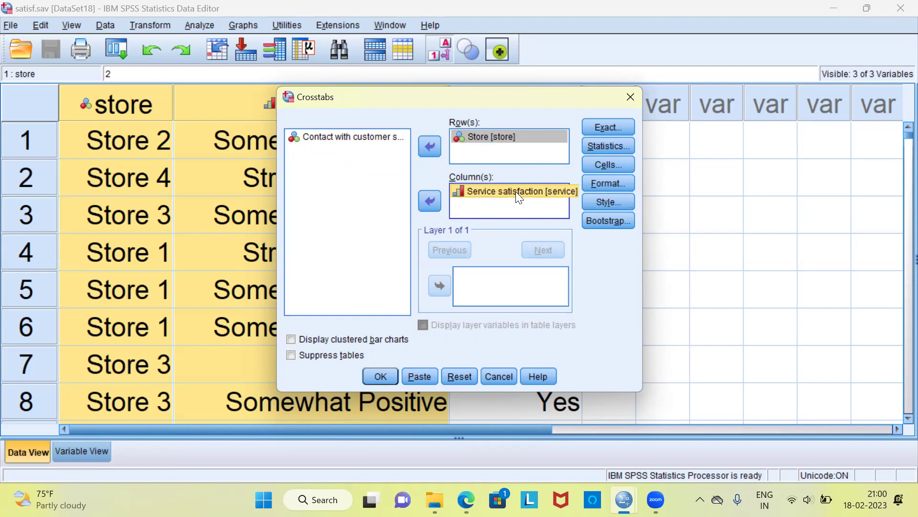
{"action": "left_click", "coordinate": [291, 339]}
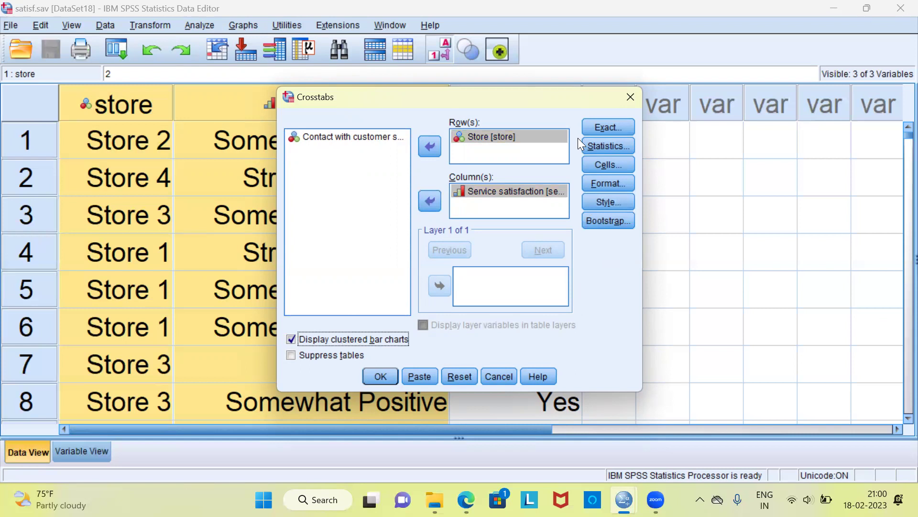
Set the crosstab cells to show row percentages instead of observed counts, and run the analysis
{"action": "left_click", "coordinate": [617, 166]}
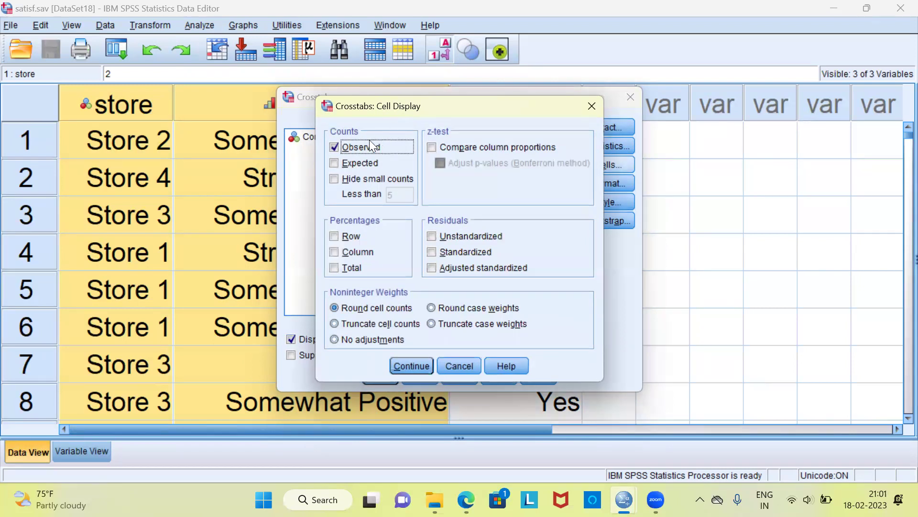
{"action": "left_click", "coordinate": [338, 149]}
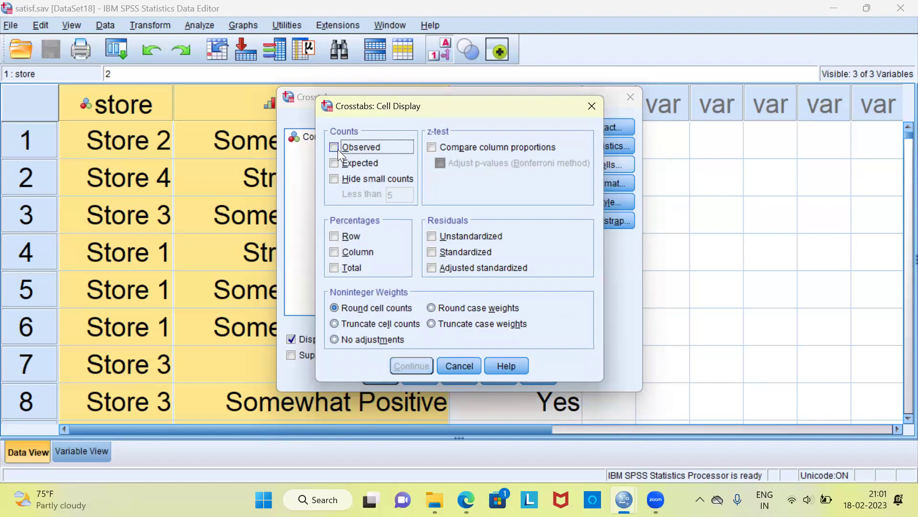
{"action": "left_click", "coordinate": [331, 239]}
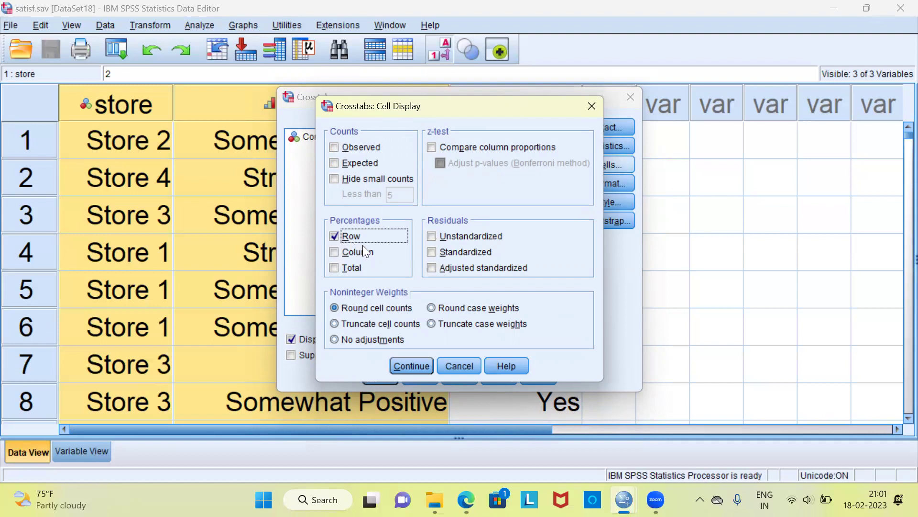
{"action": "left_click", "coordinate": [413, 365]}
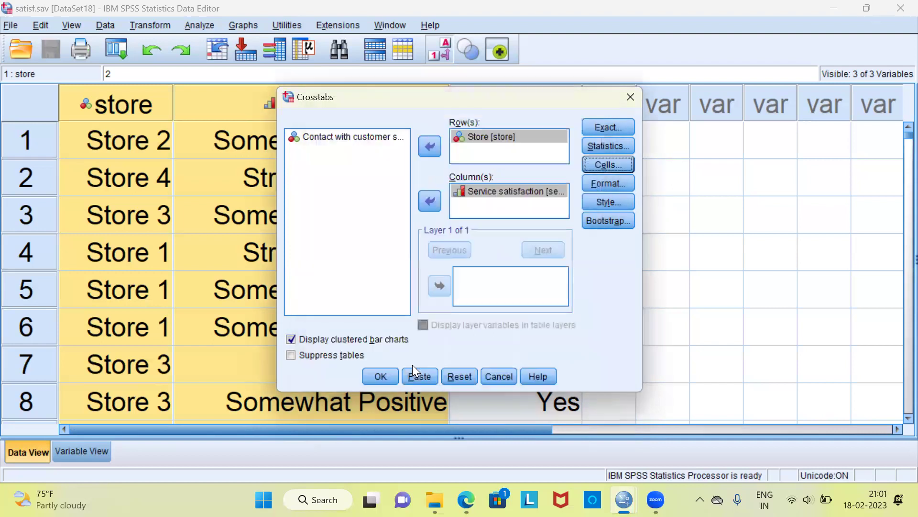
{"action": "left_click", "coordinate": [381, 376]}
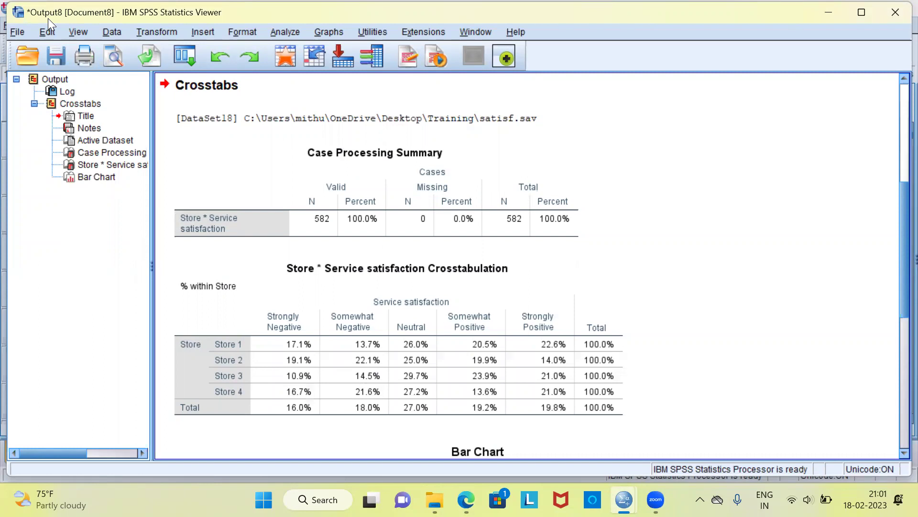
Examine the case processing summary, the store by service satisfaction crosstabulation and the clustered bar chart in the output
{"action": "left_click", "coordinate": [237, 198]}
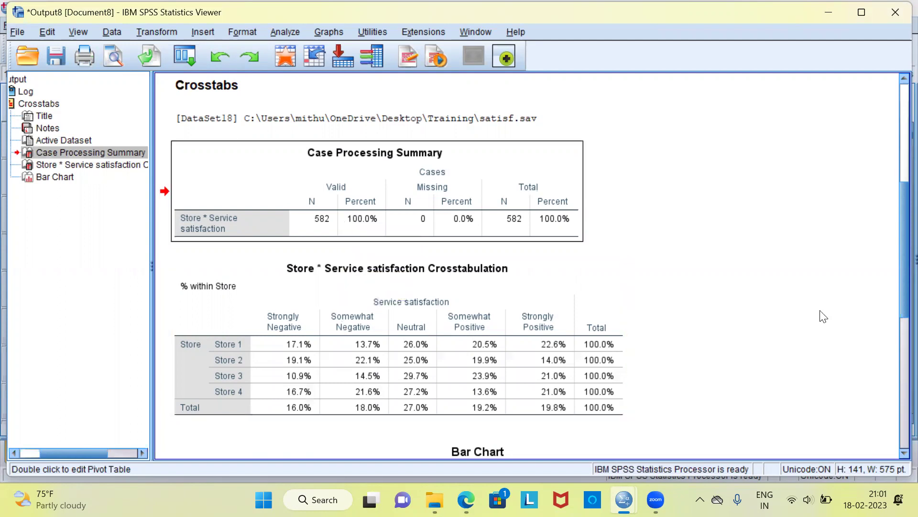
{"action": "scroll", "coordinate": [895, 292], "scroll_direction": "down", "scroll_amount": 3}
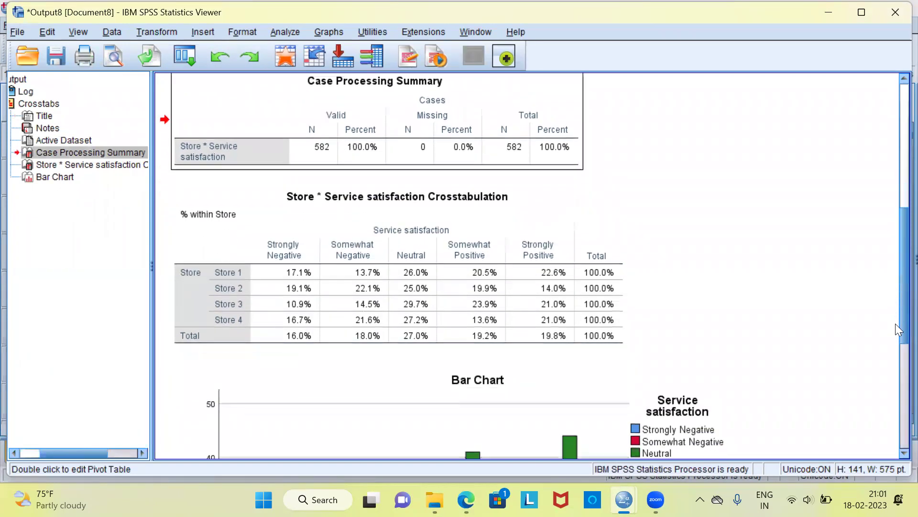
{"action": "left_click", "coordinate": [407, 274]}
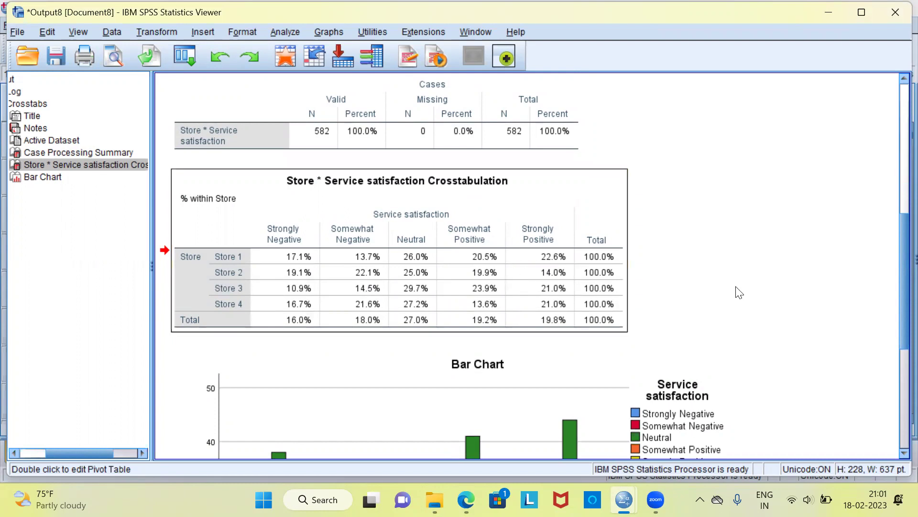
{"action": "left_click_drag", "start_coordinate": [895, 305], "coordinate": [895, 392]}
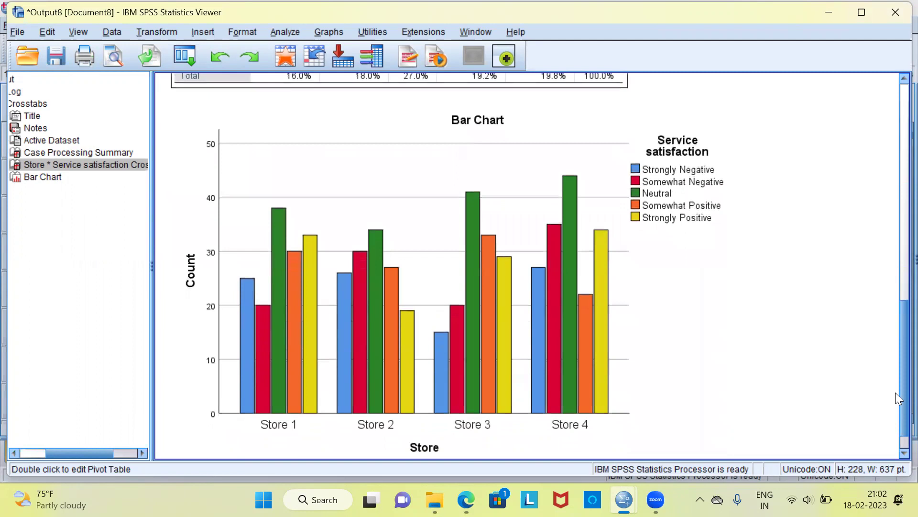
{"action": "left_click", "coordinate": [764, 363]}
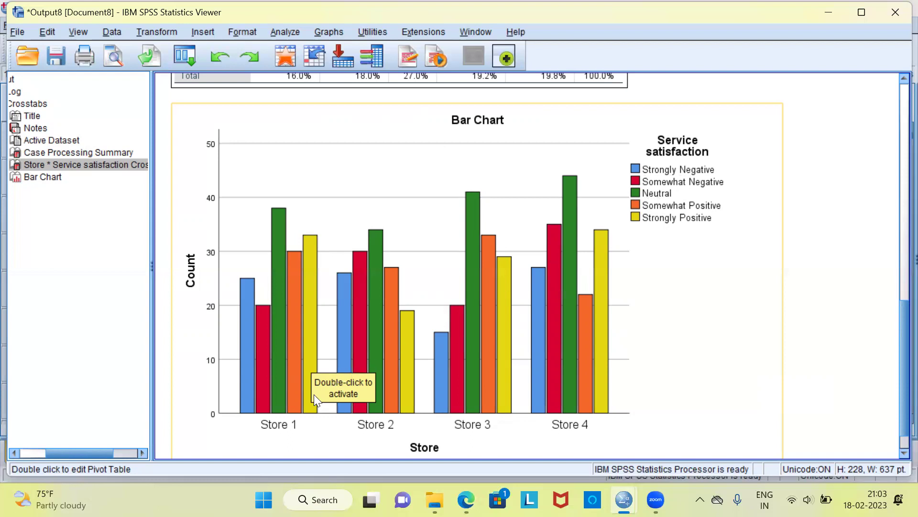
Compare the service satisfaction bars across the four stores in the clustered bar chart
{"action": "left_click", "coordinate": [273, 436]}
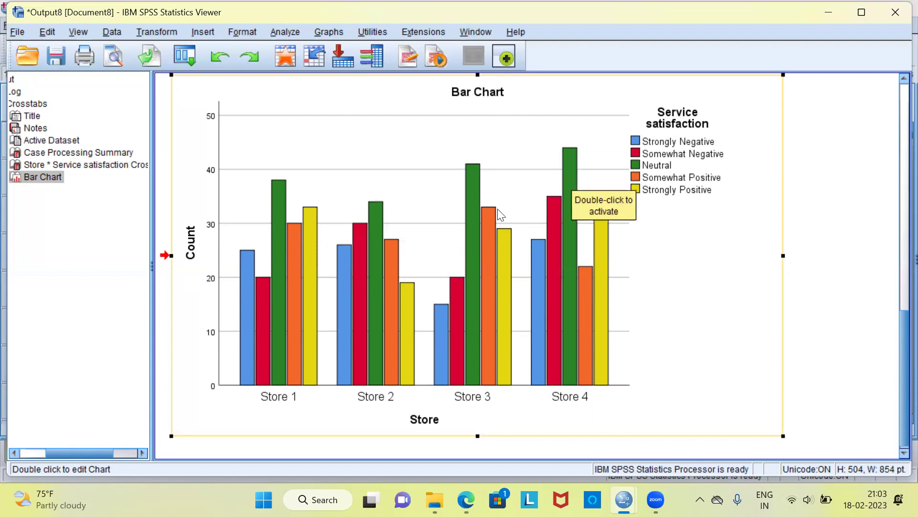
{"action": "left_click", "coordinate": [473, 220]}
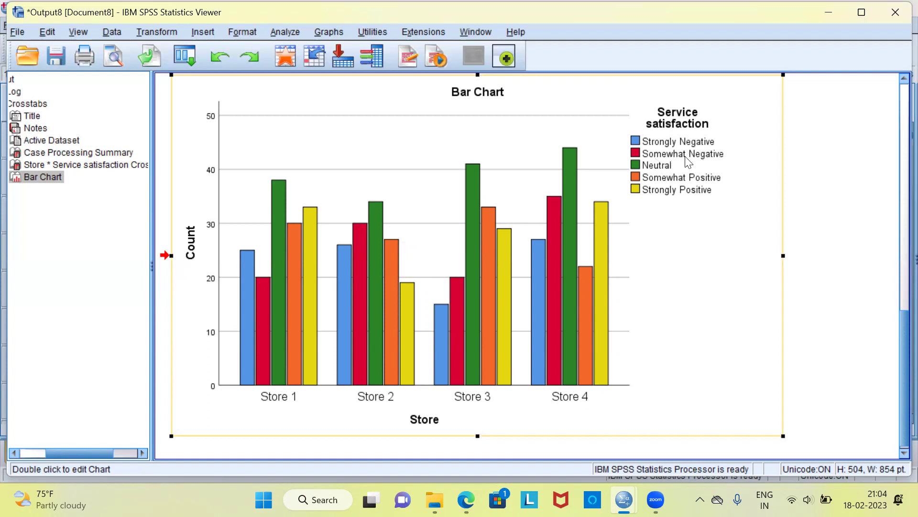
{"action": "double_click", "coordinate": [360, 320]}
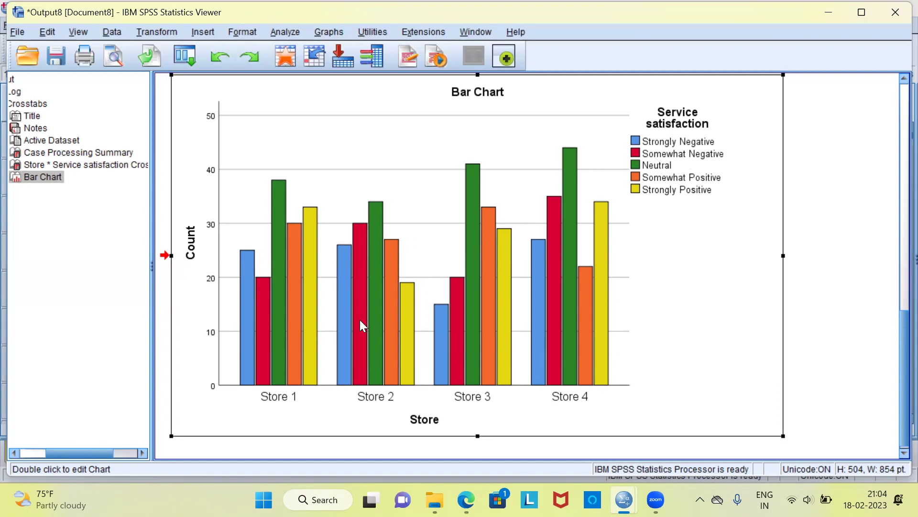
{"action": "double_click", "coordinate": [362, 272]}
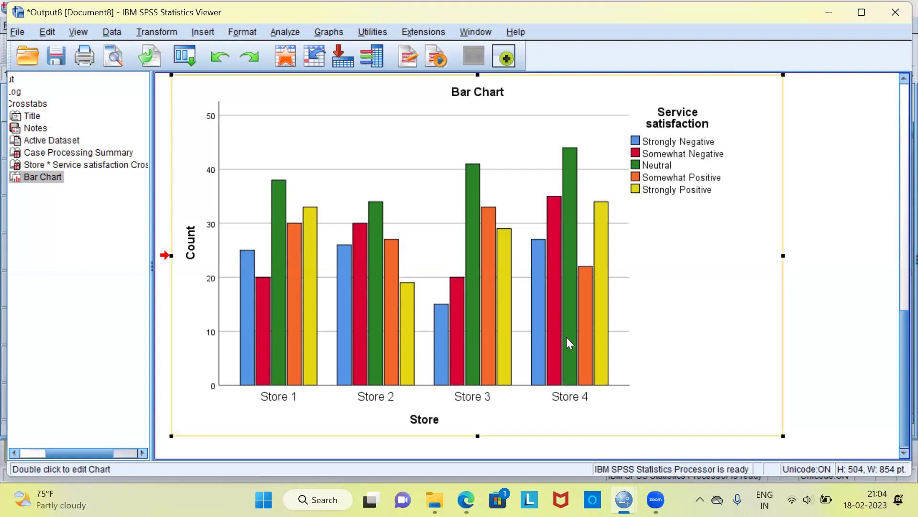
{"action": "double_click", "coordinate": [557, 220]}
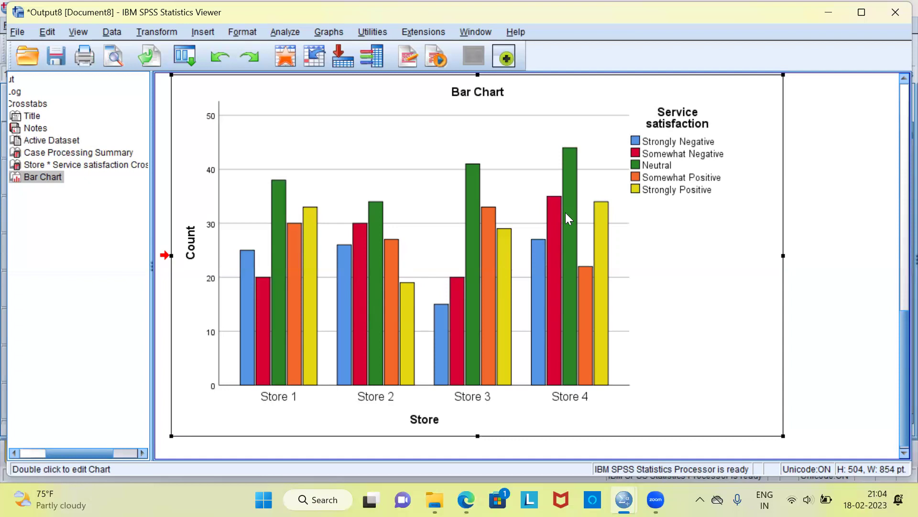
{"action": "left_click", "coordinate": [557, 214]}
Examine the row percentages in the store by service satisfaction crosstabulation, especially the Somewhat Negative column
{"action": "left_click_drag", "start_coordinate": [898, 339], "coordinate": [897, 278]}
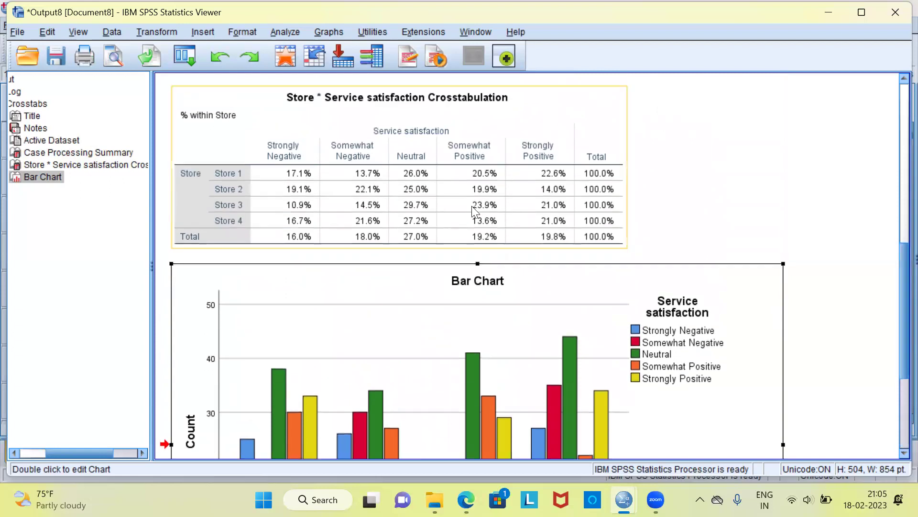
{"action": "left_click", "coordinate": [329, 212]}
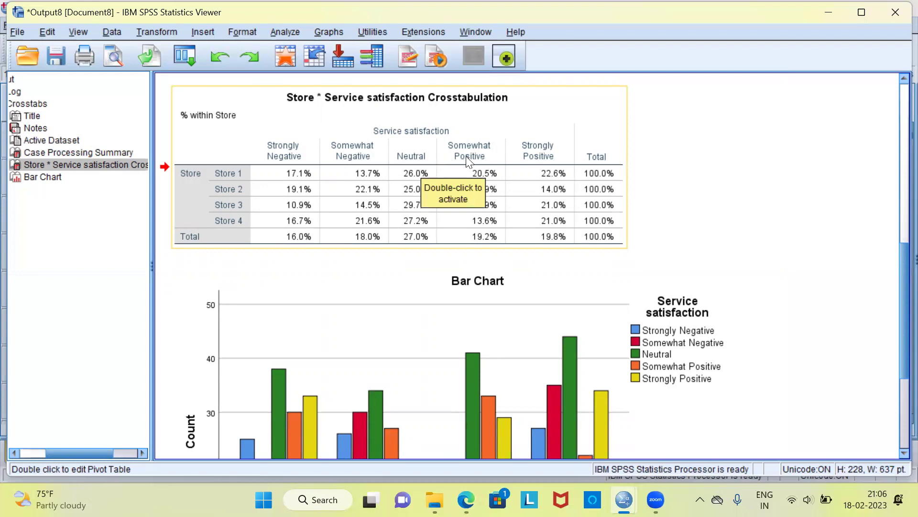
{"action": "left_click", "coordinate": [372, 157]}
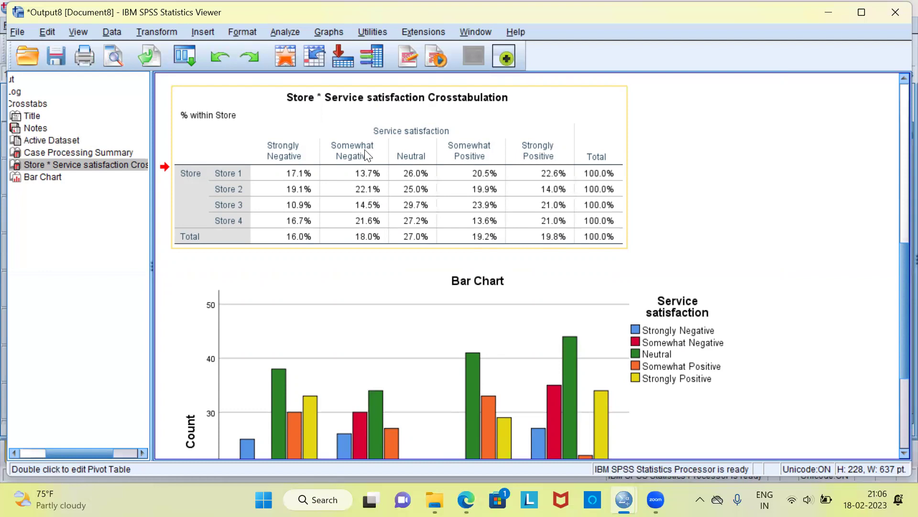
{"action": "left_click", "coordinate": [363, 193]}
{"action": "double_click", "coordinate": [358, 222]}
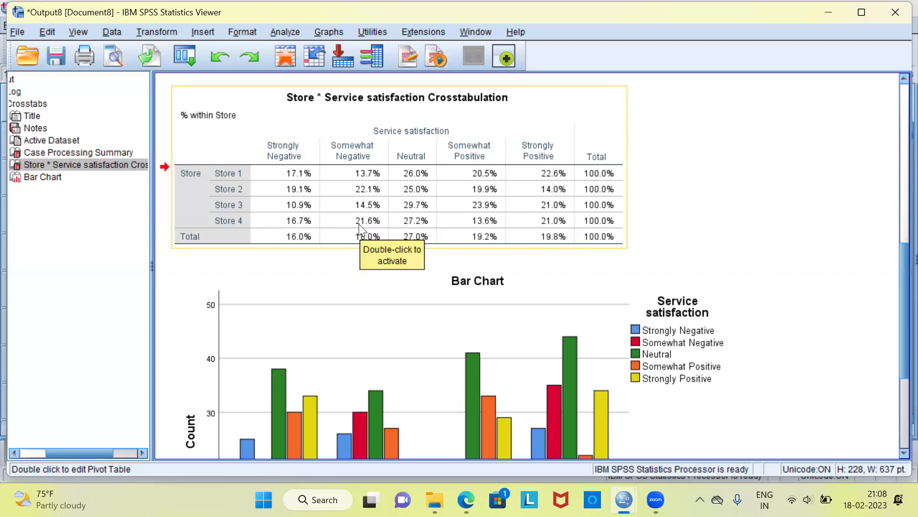
{"action": "double_click", "coordinate": [358, 223]}
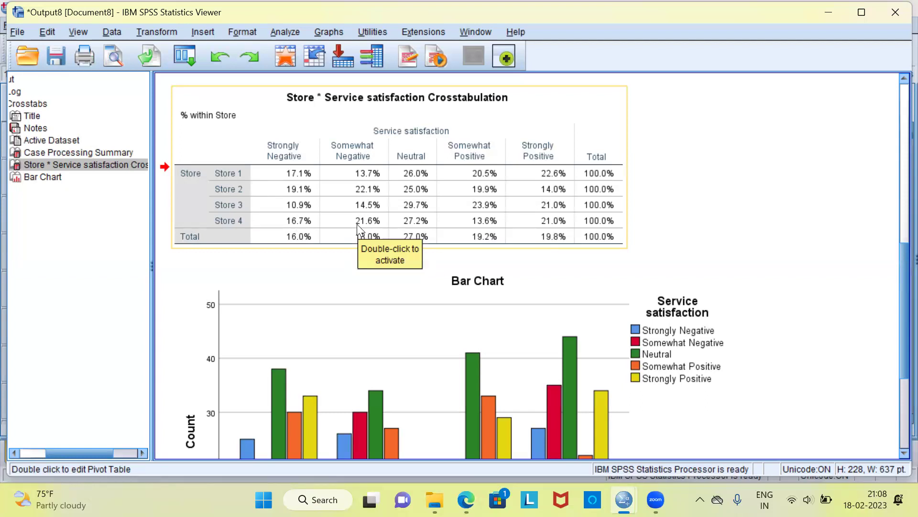
{"action": "double_click", "coordinate": [357, 220]}
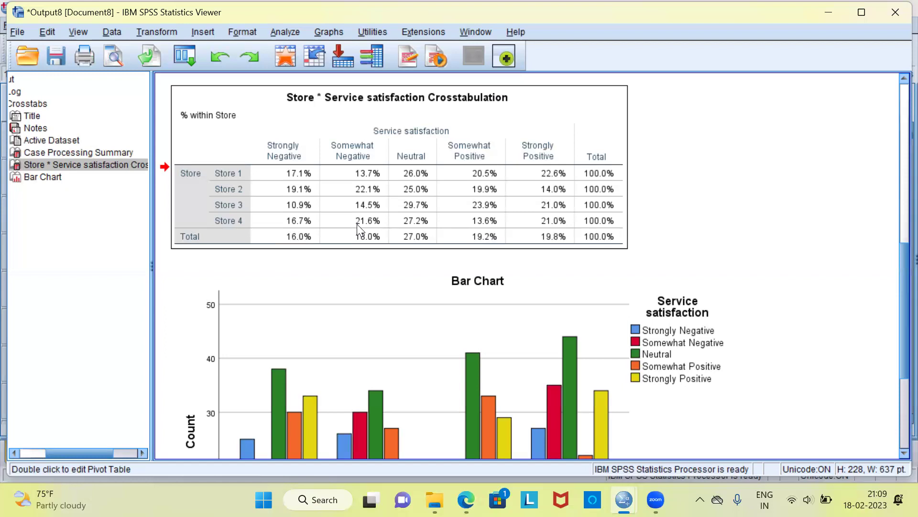
{"action": "left_click", "coordinate": [357, 223]}
Rerun the Crosstabs analysis of Store by Service satisfaction with the Chi-square statistic added
{"action": "left_click", "coordinate": [284, 33]}
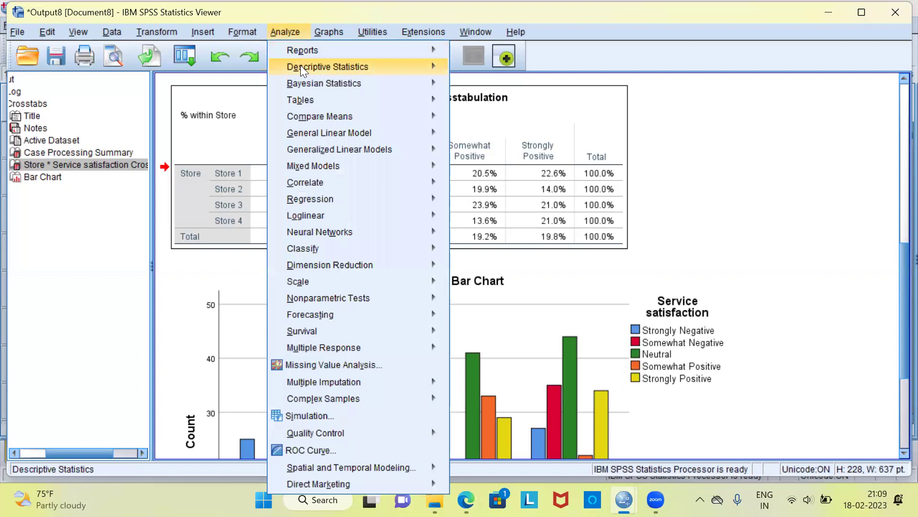
{"action": "mouse_move", "coordinate": [304, 70]}
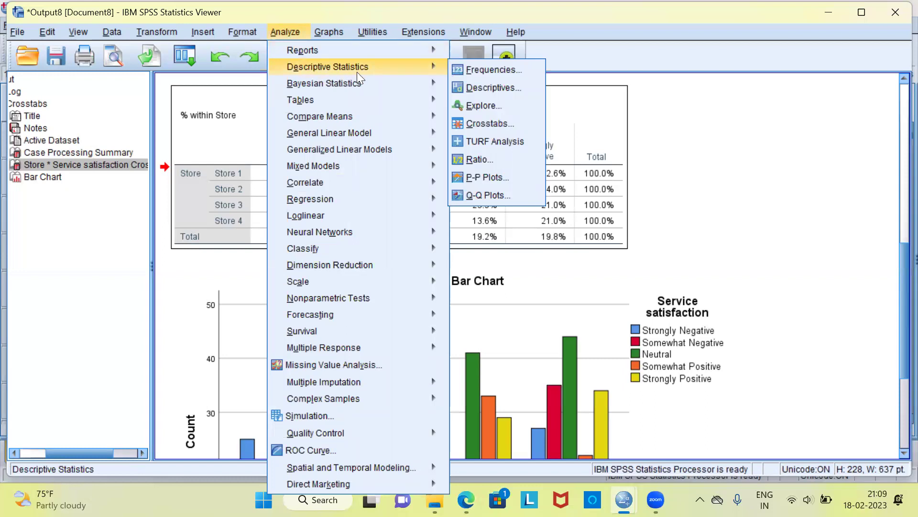
{"action": "left_click", "coordinate": [523, 123]}
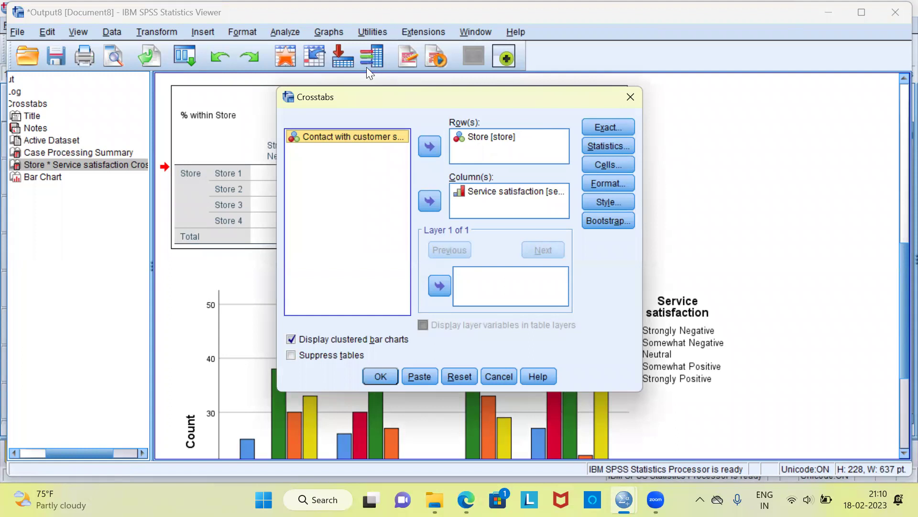
{"action": "left_click", "coordinate": [492, 139]}
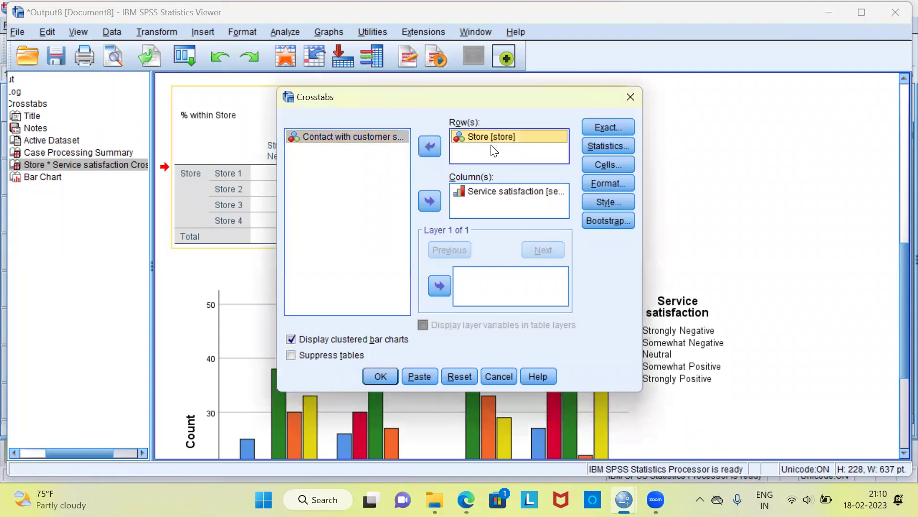
{"action": "left_click", "coordinate": [493, 194]}
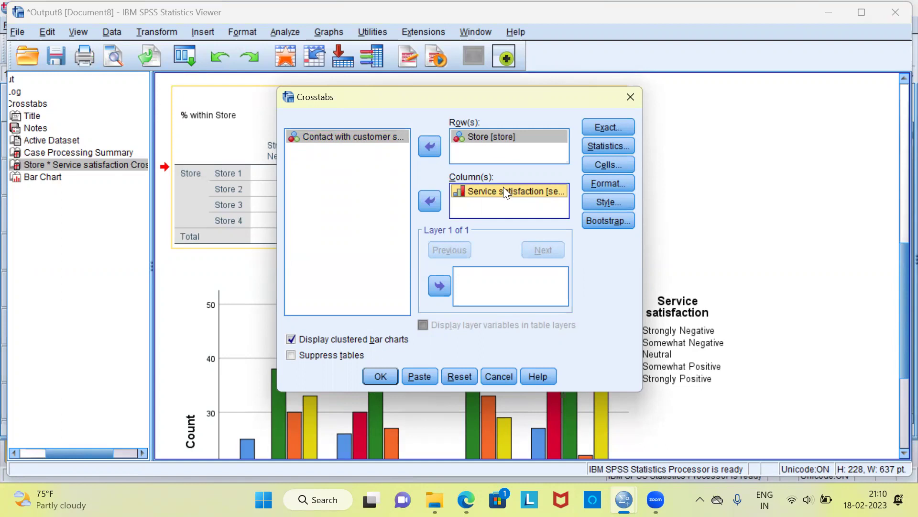
{"action": "left_click", "coordinate": [612, 145]}
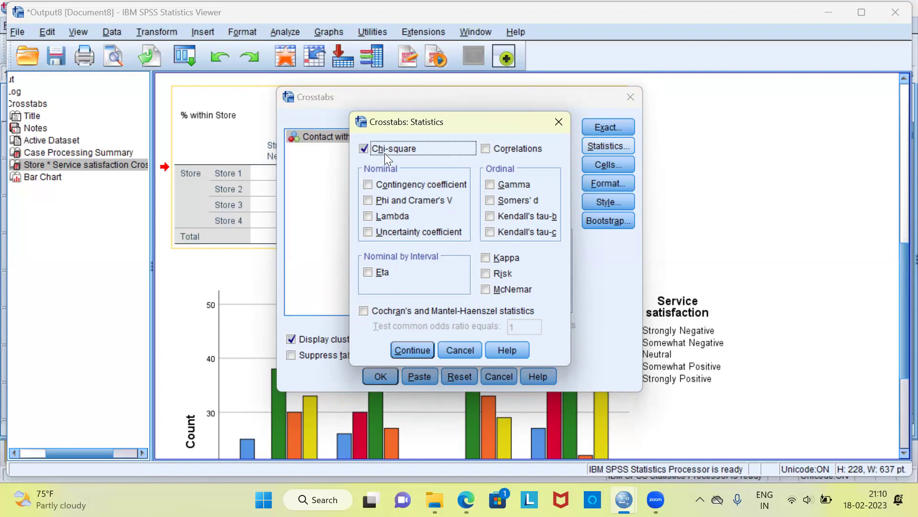
{"action": "left_click", "coordinate": [413, 350]}
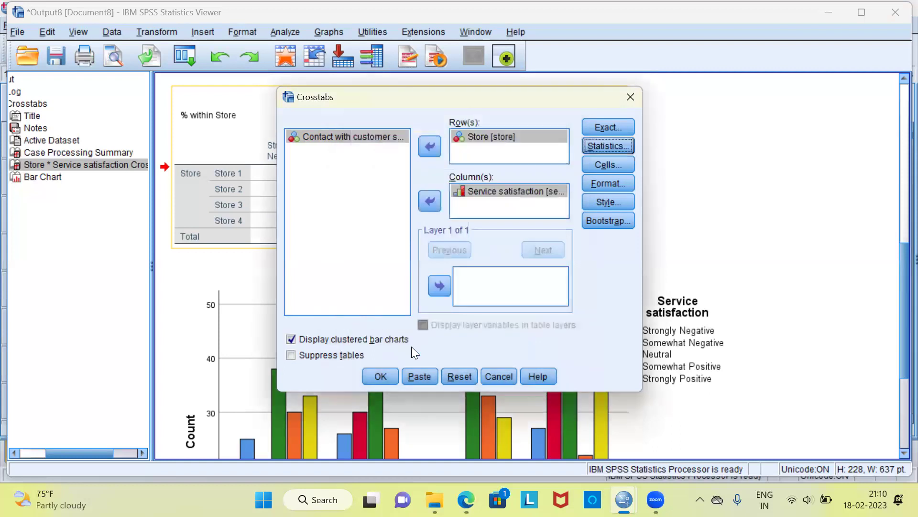
{"action": "left_click", "coordinate": [381, 376]}
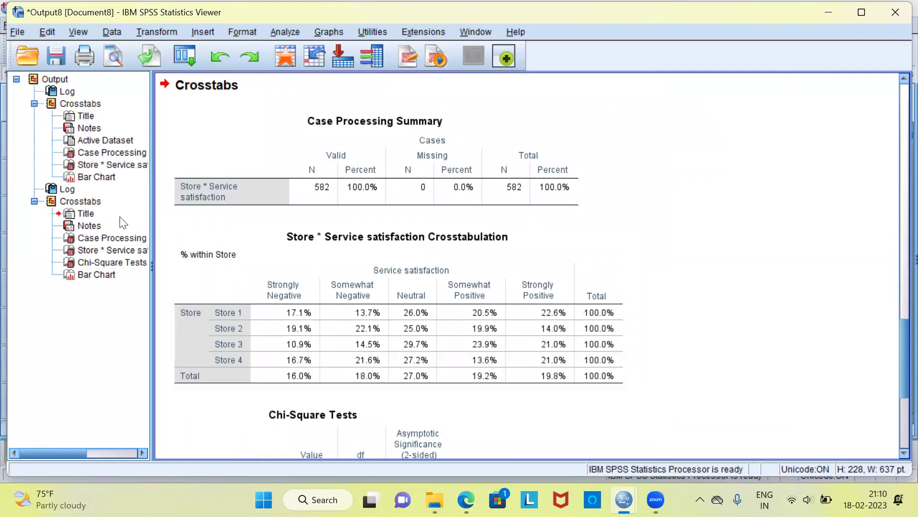
Examine the new Crosstabs output, reading the Pearson Chi-Square value, degrees of freedom and two-sided significance in the Chi-Square Tests table
{"action": "left_click", "coordinate": [73, 203]}
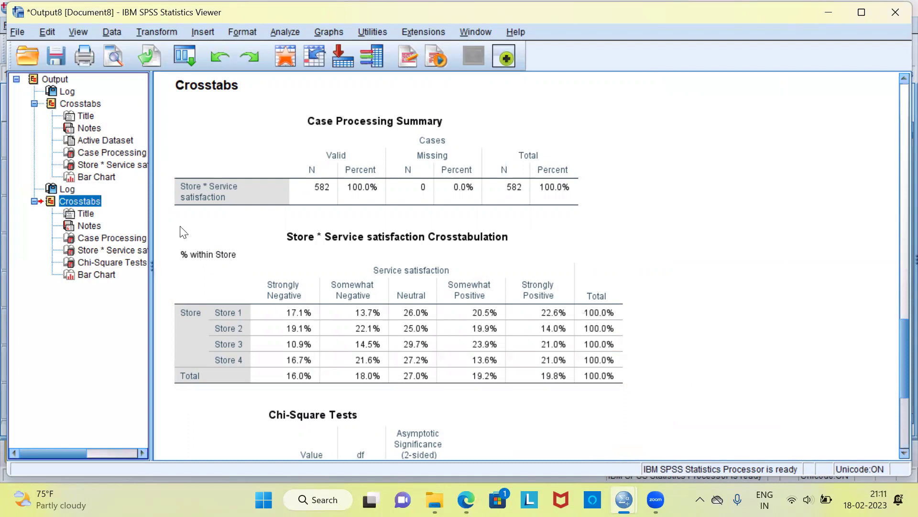
{"action": "left_click", "coordinate": [328, 314]}
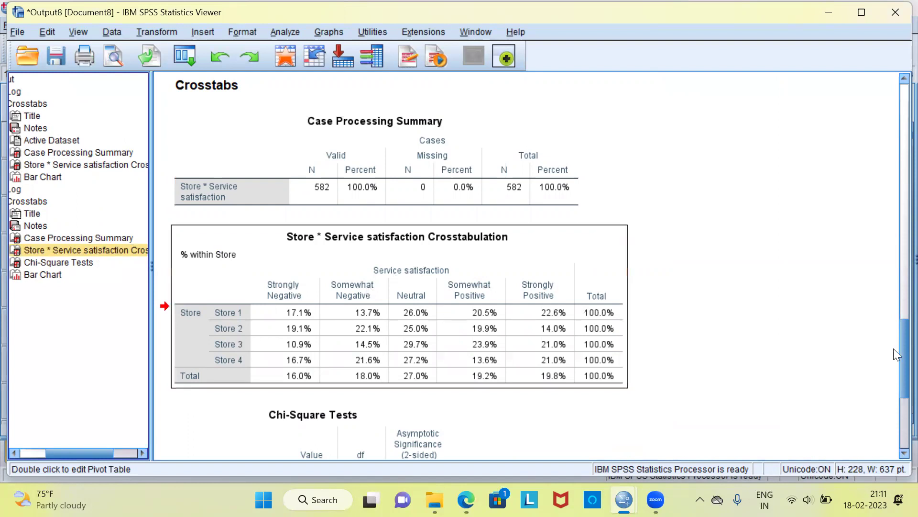
{"action": "mouse_move", "coordinate": [896, 355]}
{"action": "left_mouse_down"}
{"action": "mouse_move", "coordinate": [895, 398]}
{"action": "mouse_move", "coordinate": [895, 362]}
{"action": "left_mouse_up"}
{"action": "left_click", "coordinate": [364, 197]}
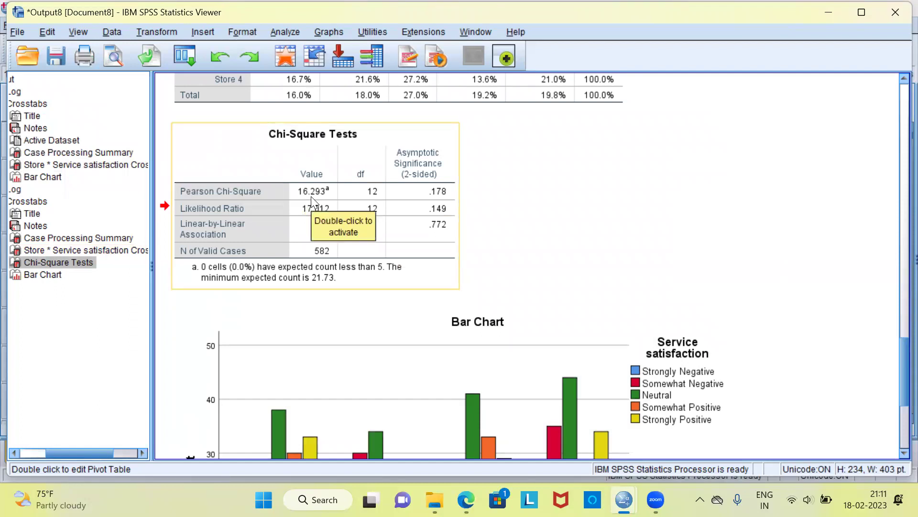
{"action": "left_click", "coordinate": [372, 197]}
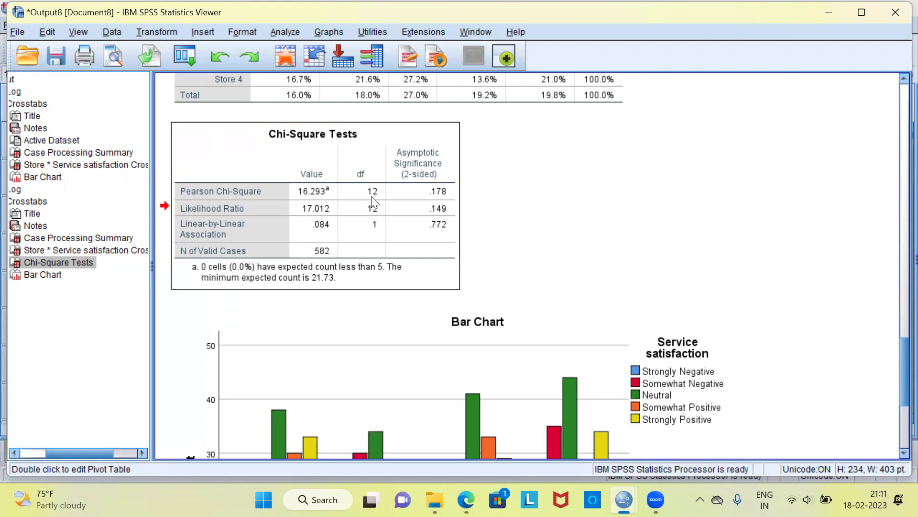
{"action": "left_click", "coordinate": [438, 203]}
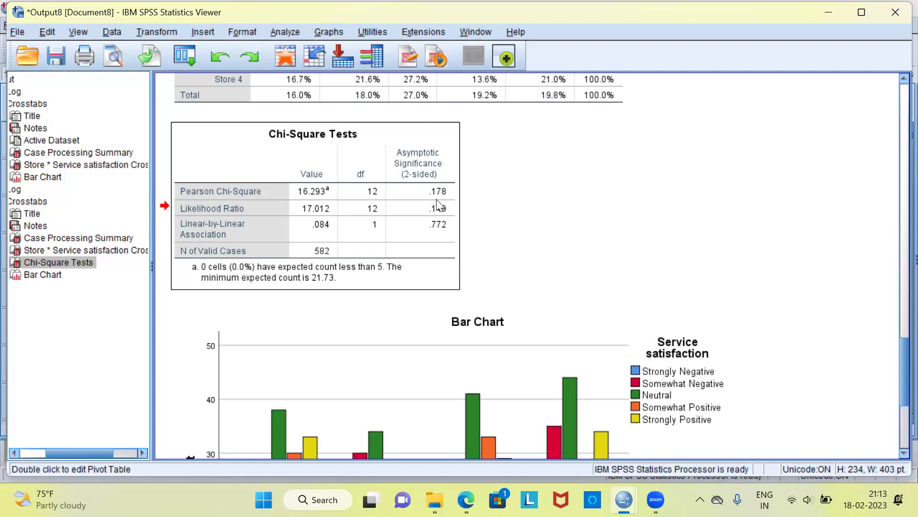
{"action": "left_click", "coordinate": [436, 205]}
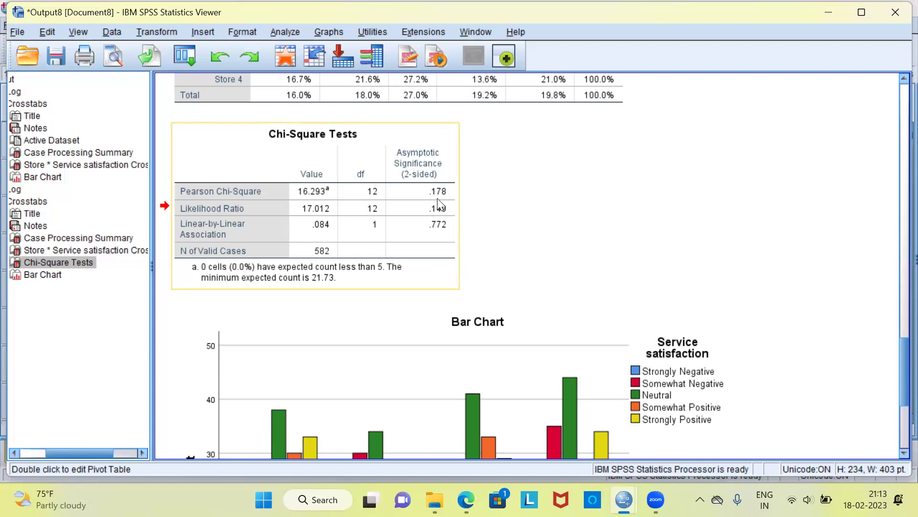
{"action": "left_click", "coordinate": [432, 196]}
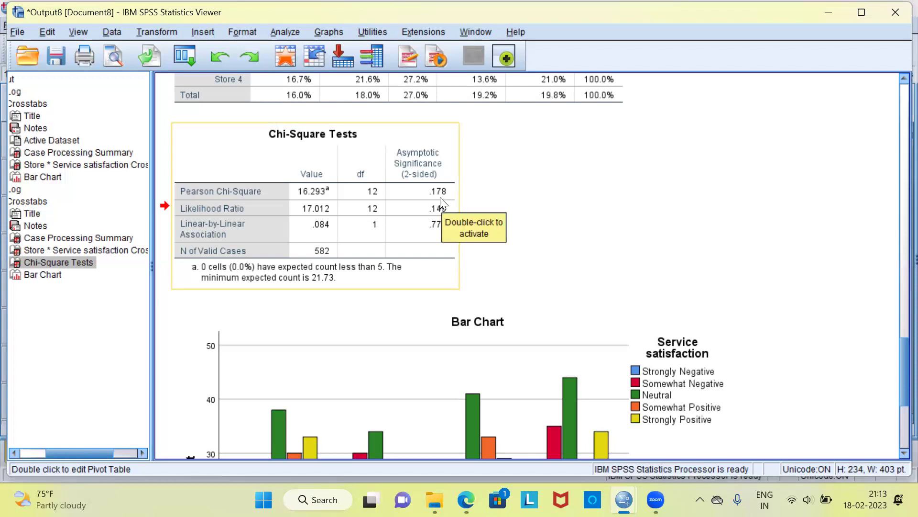
{"action": "left_click", "coordinate": [441, 203]}
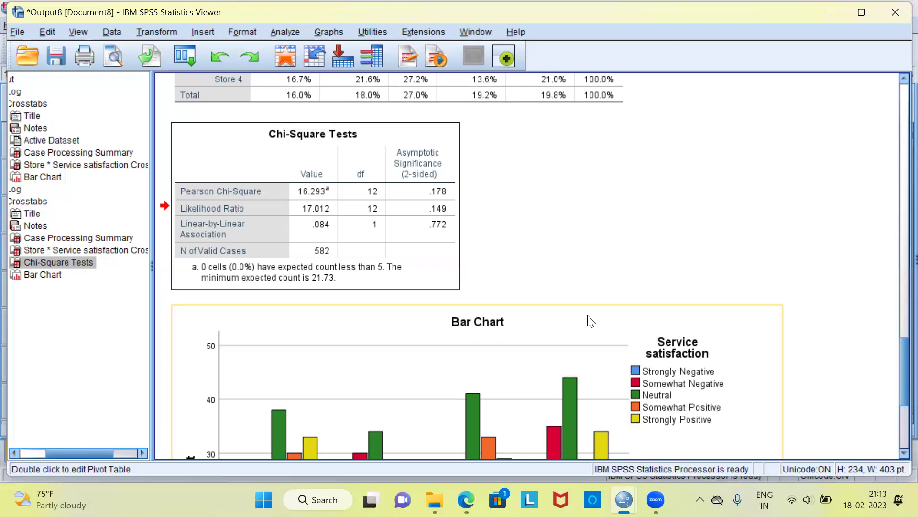
Switch to the satisf.sav data window and select the contact column as the additional variable to consider
{"action": "left_click", "coordinate": [623, 499]}
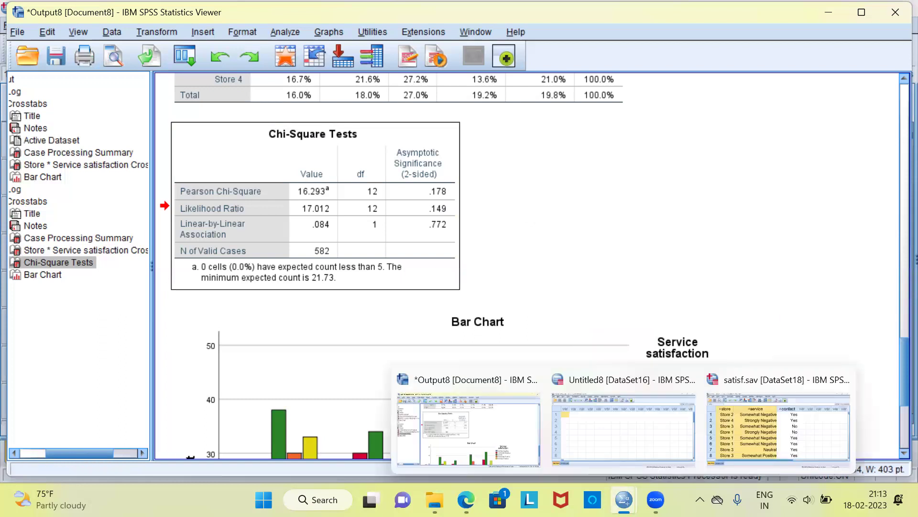
{"action": "left_click", "coordinate": [755, 436]}
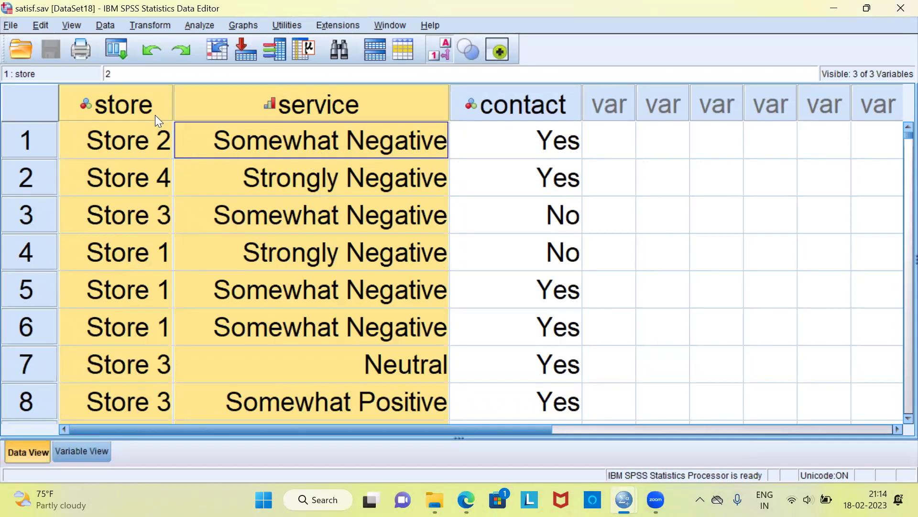
{"action": "mouse_move", "coordinate": [295, 102]}
{"action": "mouse_move", "coordinate": [502, 111]}
{"action": "mouse_move", "coordinate": [544, 115]}
{"action": "left_click", "coordinate": [502, 110]}
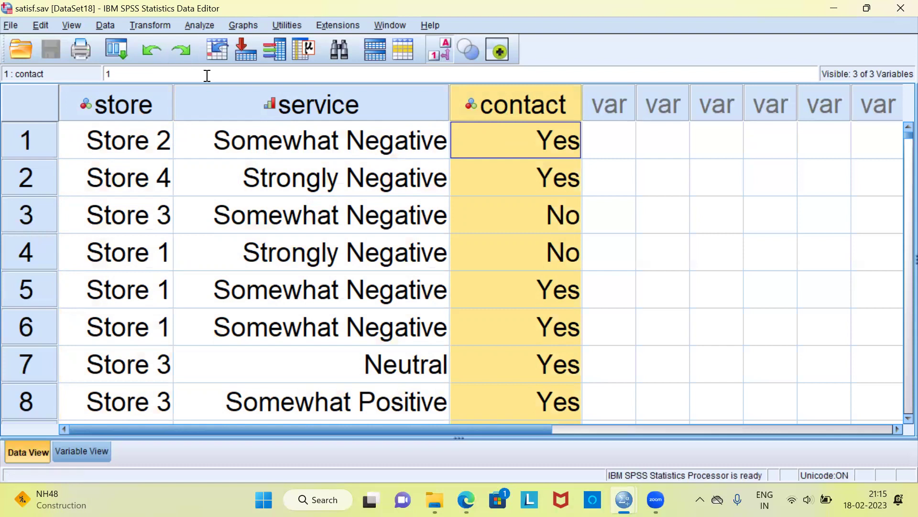
Rerun the Store by Service satisfaction Crosstabs with Contact with customer service Representative added as the layer variable
{"action": "key", "text": "alt+a"}
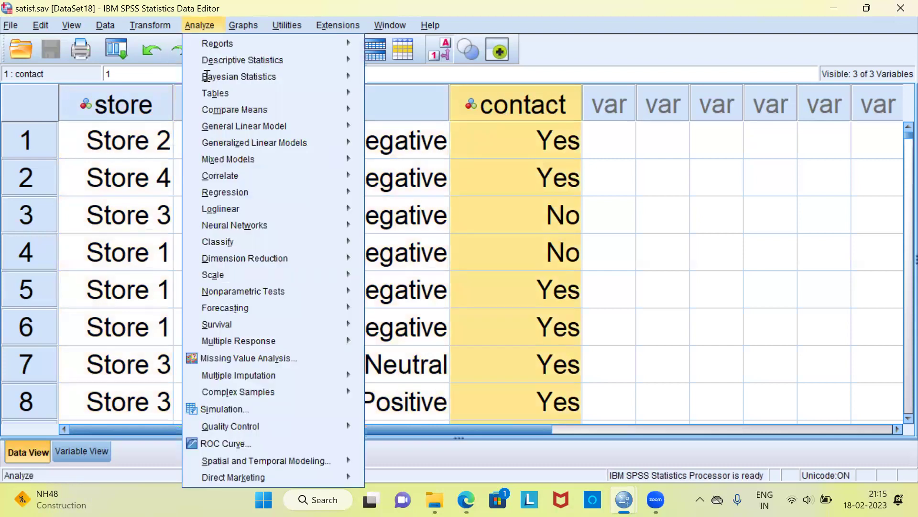
{"action": "mouse_move", "coordinate": [209, 59]}
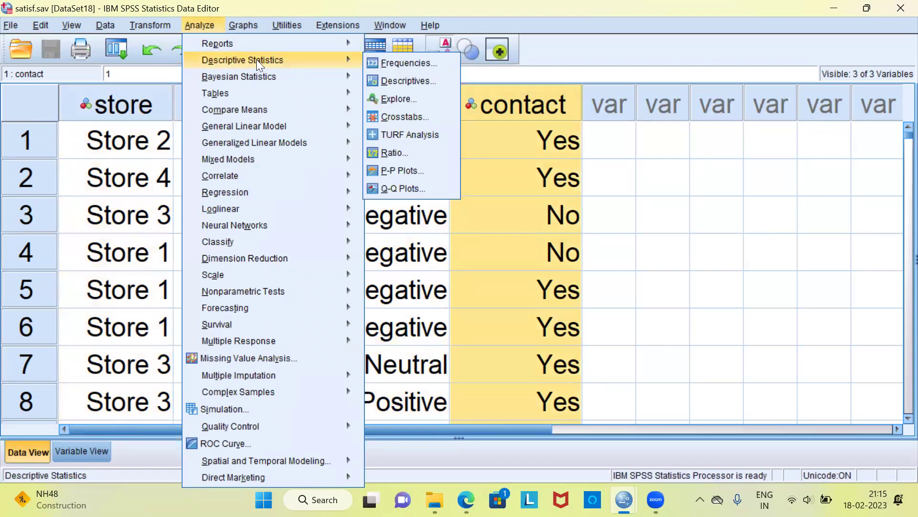
{"action": "left_click", "coordinate": [428, 117]}
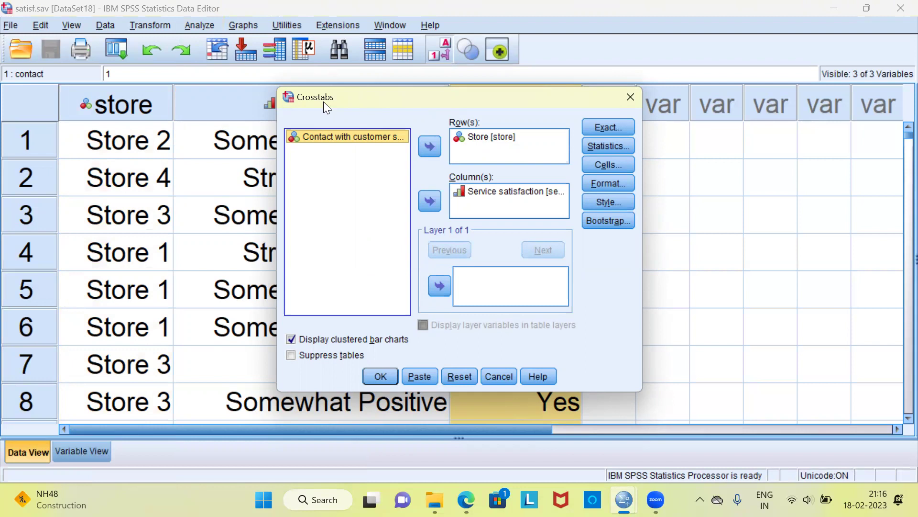
{"action": "left_click", "coordinate": [475, 140]}
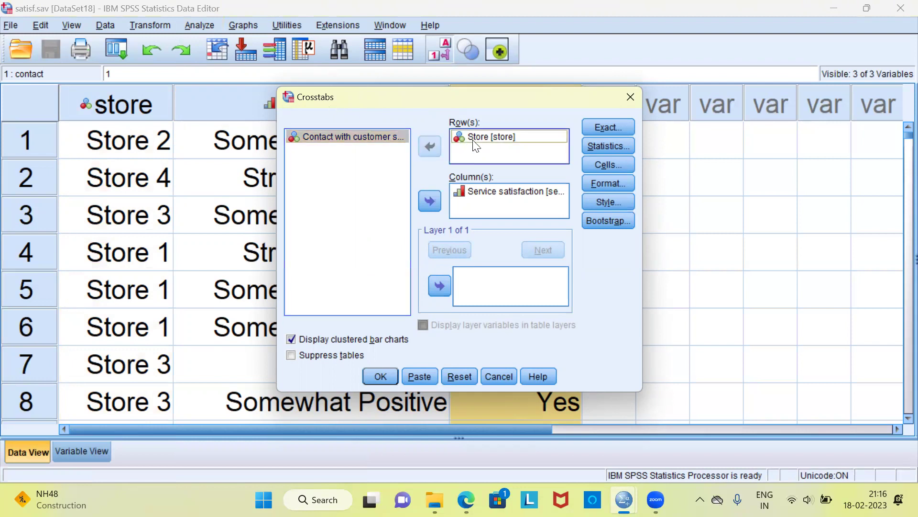
{"action": "left_click", "coordinate": [482, 196]}
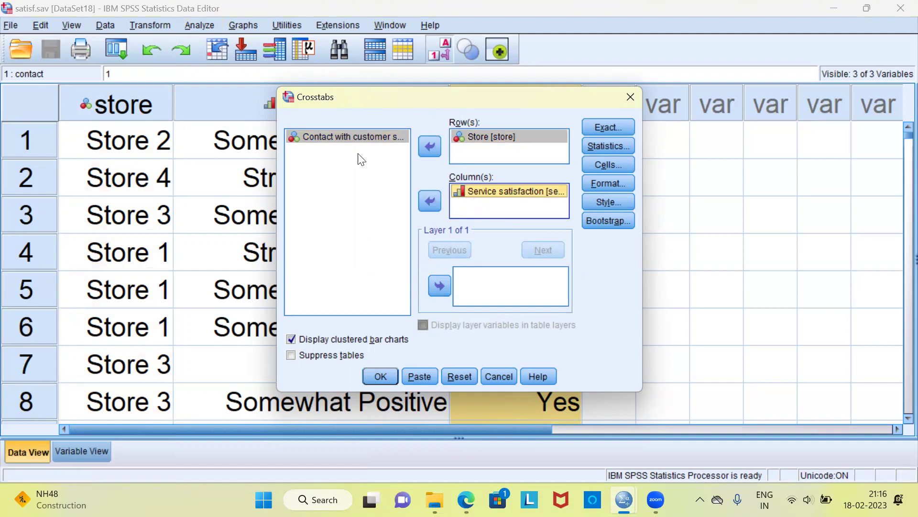
{"action": "left_click", "coordinate": [347, 138]}
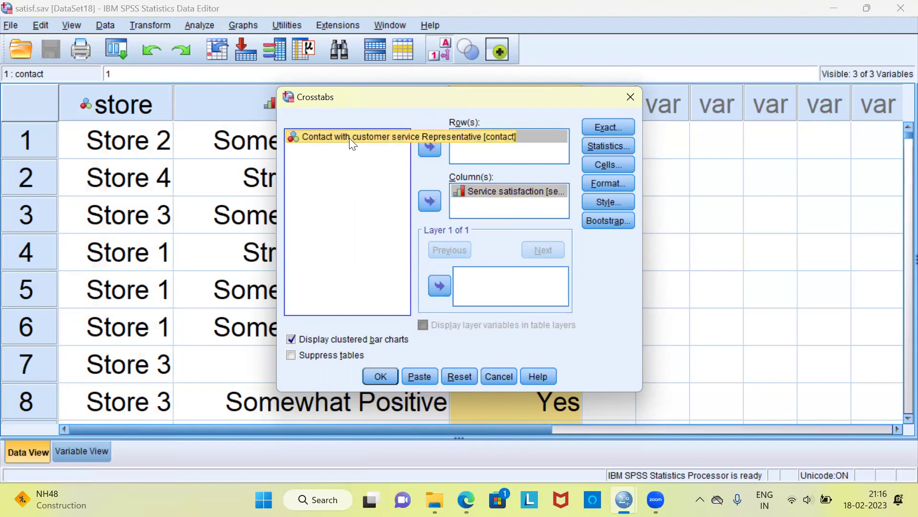
{"action": "left_click", "coordinate": [438, 283]}
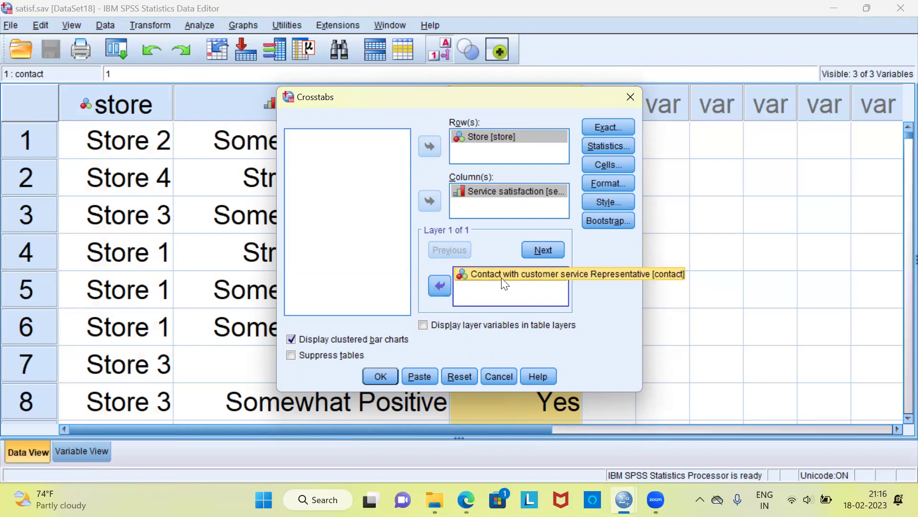
{"action": "left_click", "coordinate": [380, 376]}
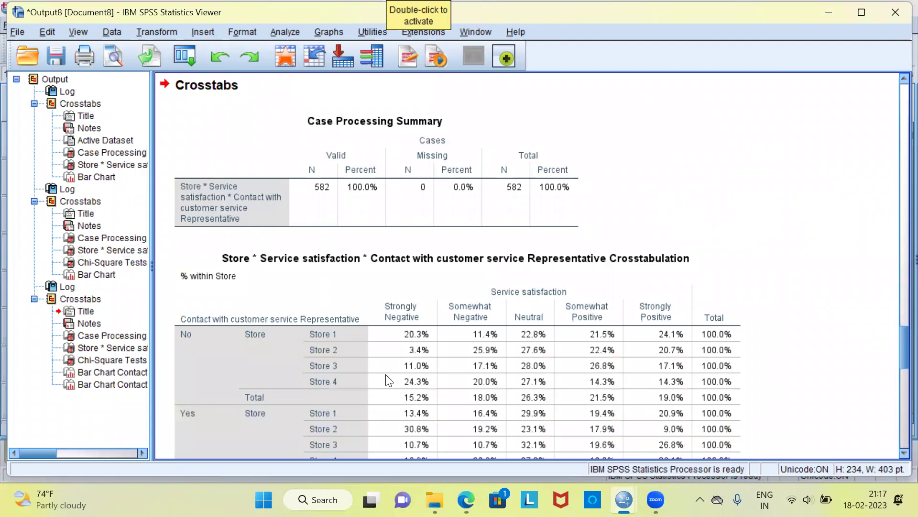
Examine the layered crosstabulation and its Chi-Square Tests table, comparing the Pearson Chi-Square significance for the No and Yes contact groups
{"action": "left_click", "coordinate": [388, 366]}
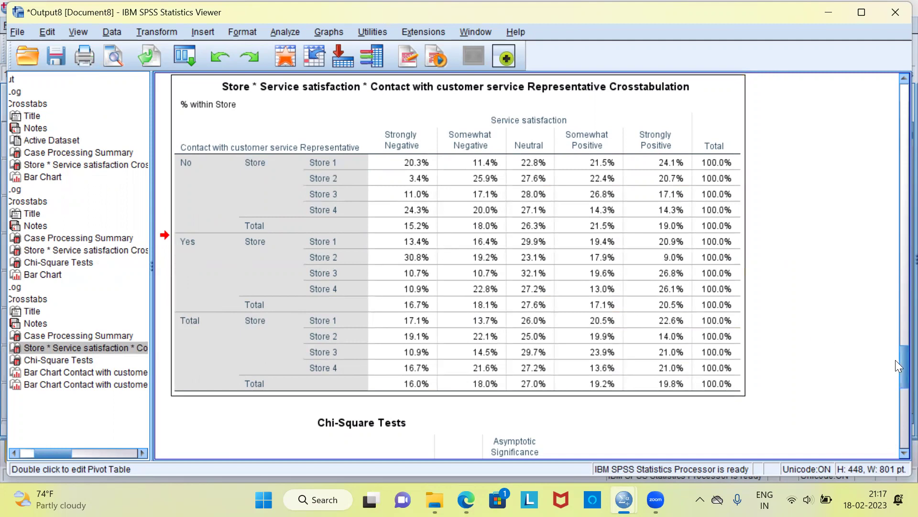
{"action": "left_click_drag", "start_coordinate": [896, 366], "coordinate": [895, 383]}
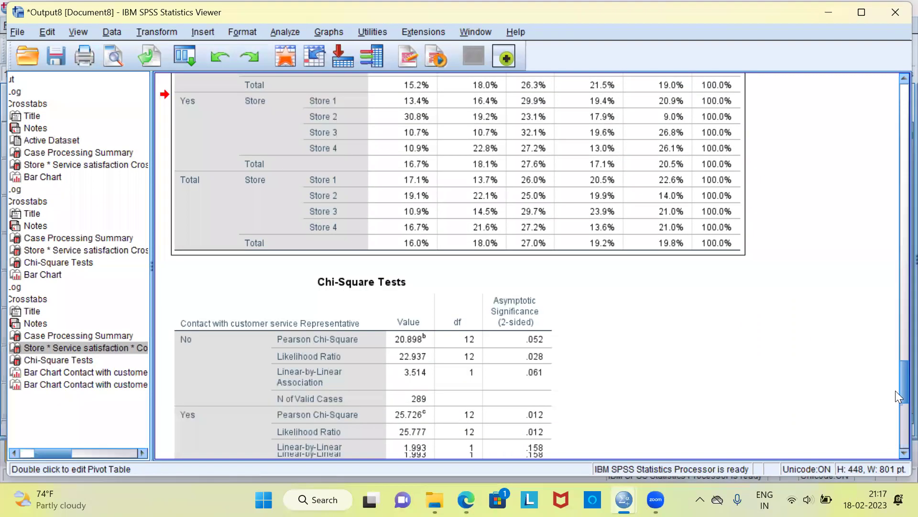
{"action": "scroll", "coordinate": [898, 397], "scroll_direction": "down", "scroll_amount": 3}
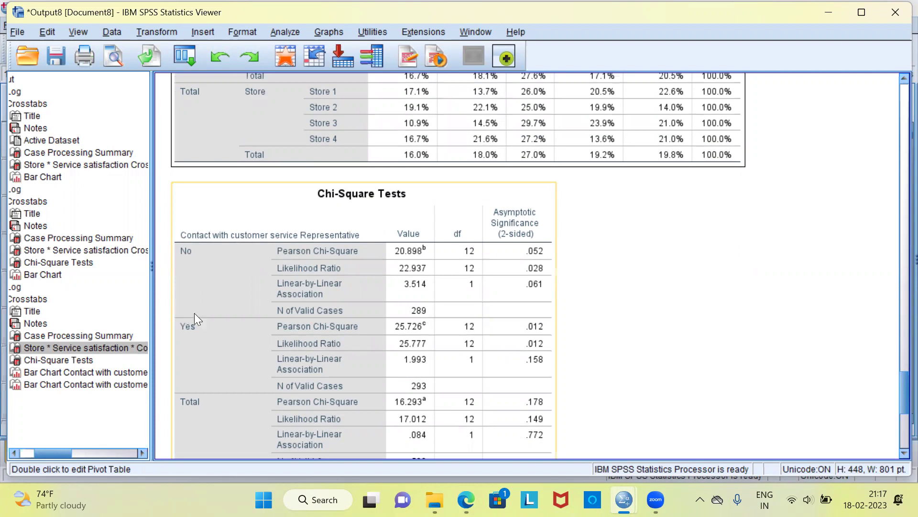
{"action": "left_click", "coordinate": [187, 257]}
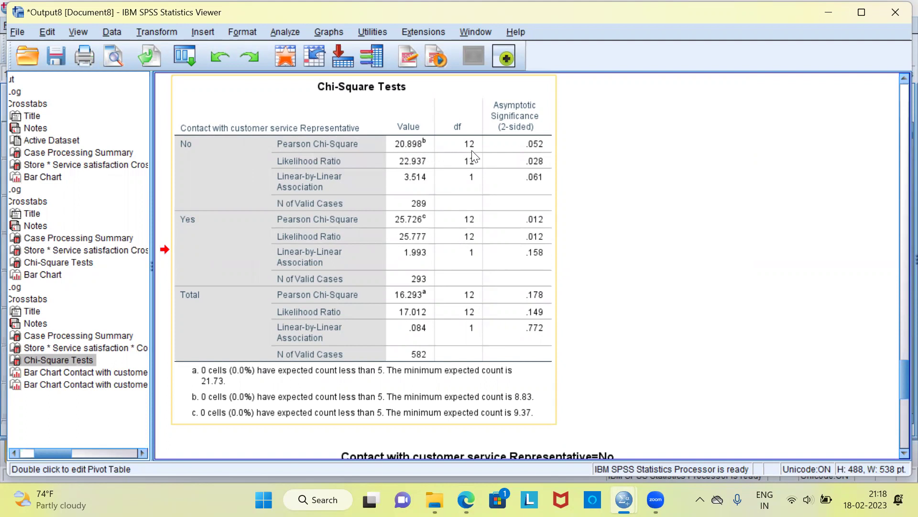
{"action": "left_click", "coordinate": [523, 153]}
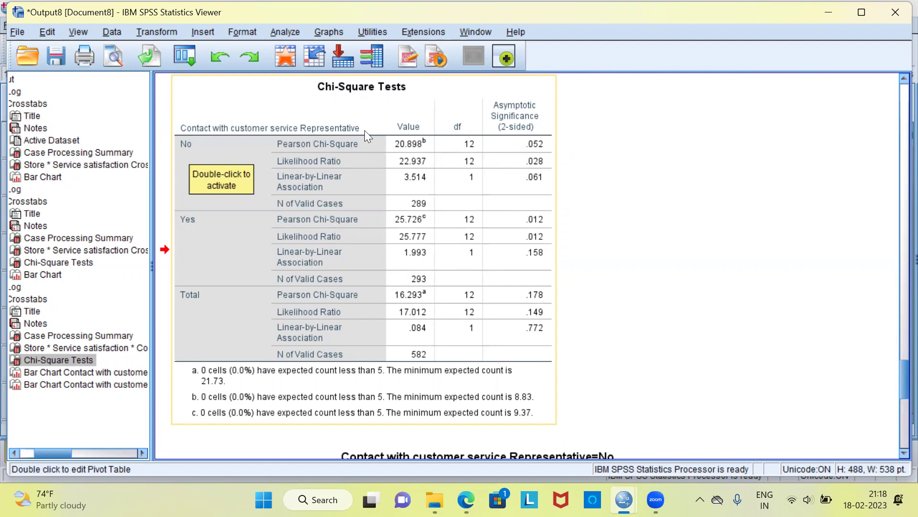
{"action": "left_click", "coordinate": [537, 150]}
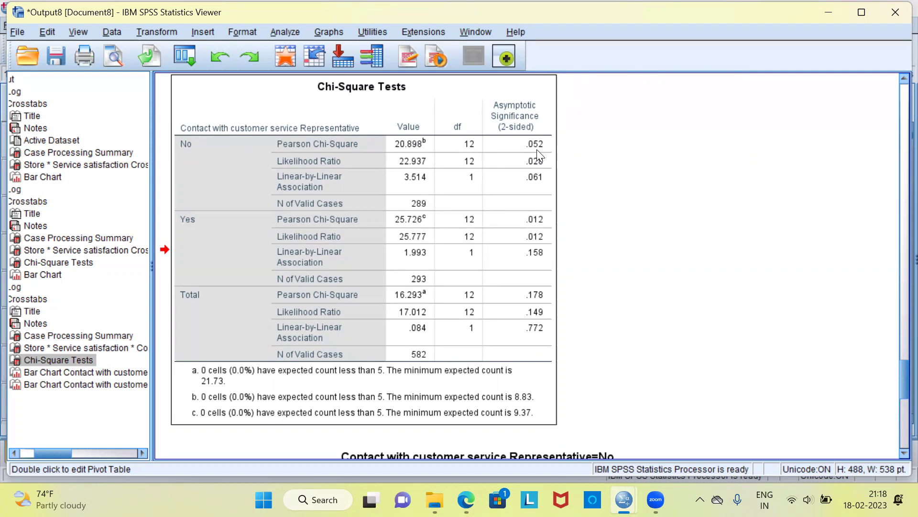
{"action": "left_click", "coordinate": [188, 228]}
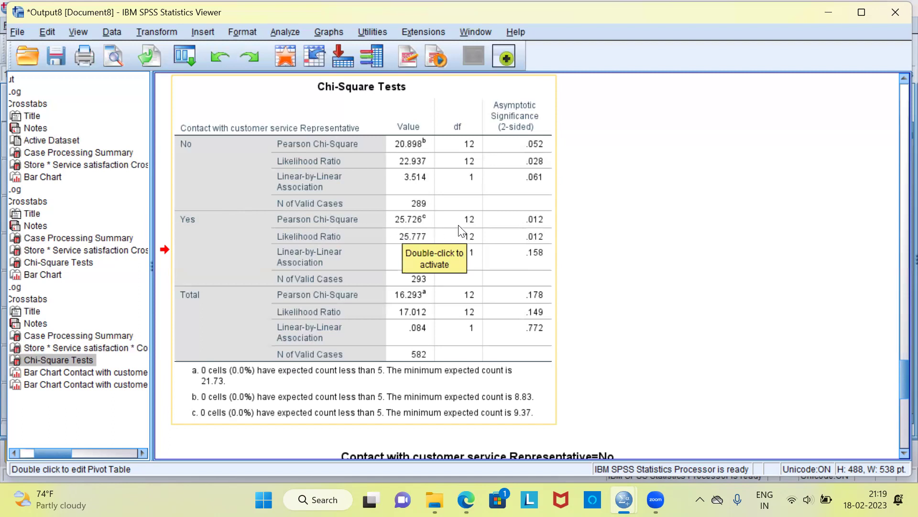
{"action": "left_click", "coordinate": [530, 233]}
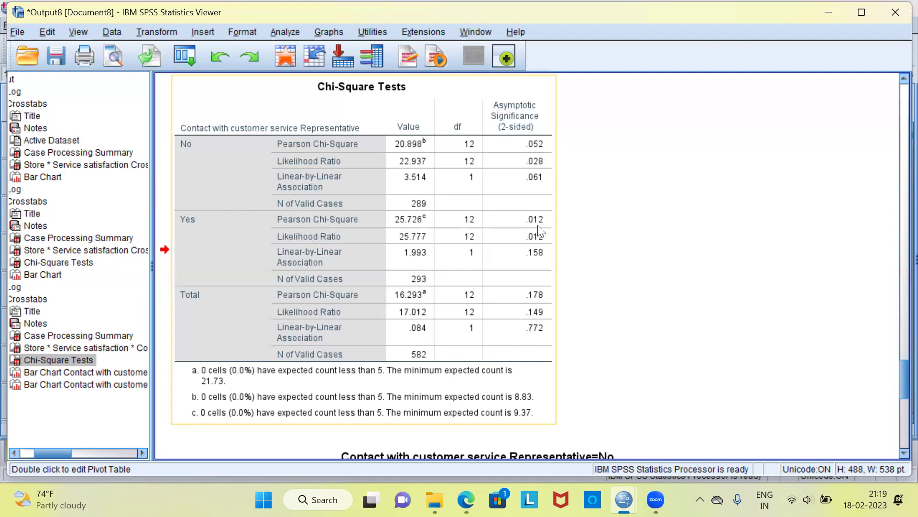
{"action": "left_click", "coordinate": [534, 230]}
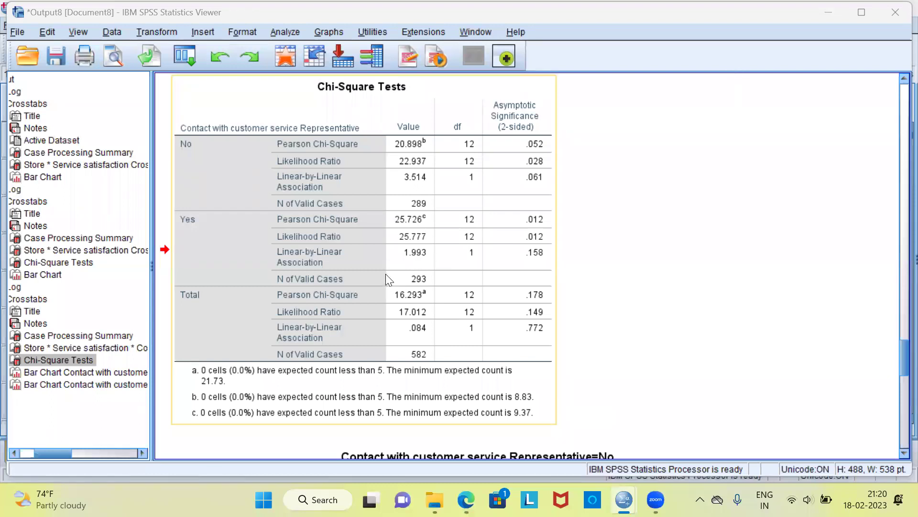
{"action": "left_click", "coordinate": [537, 150]}
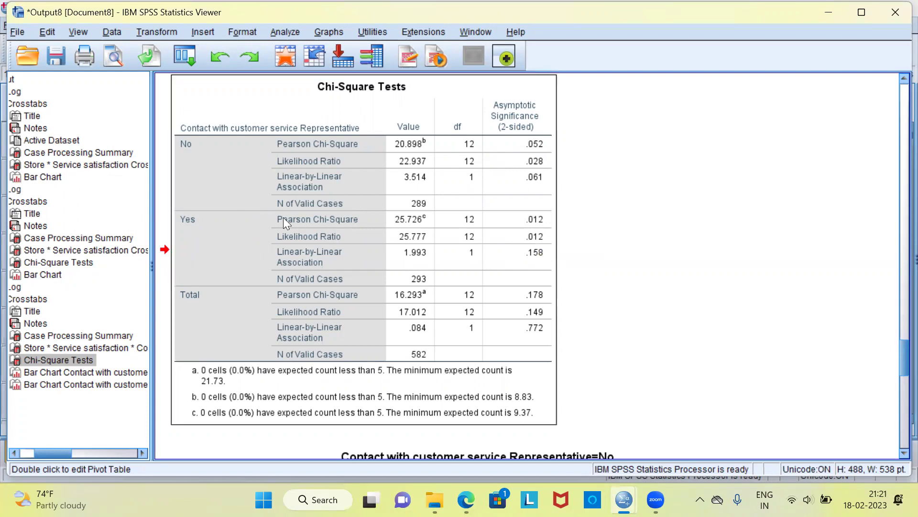
{"action": "left_click", "coordinate": [543, 230]}
{"action": "left_click", "coordinate": [543, 229]}
View the clustered bar charts for contact No and contact Yes, comparing service satisfaction across the stores in the Yes chart
{"action": "left_click", "coordinate": [74, 371]}
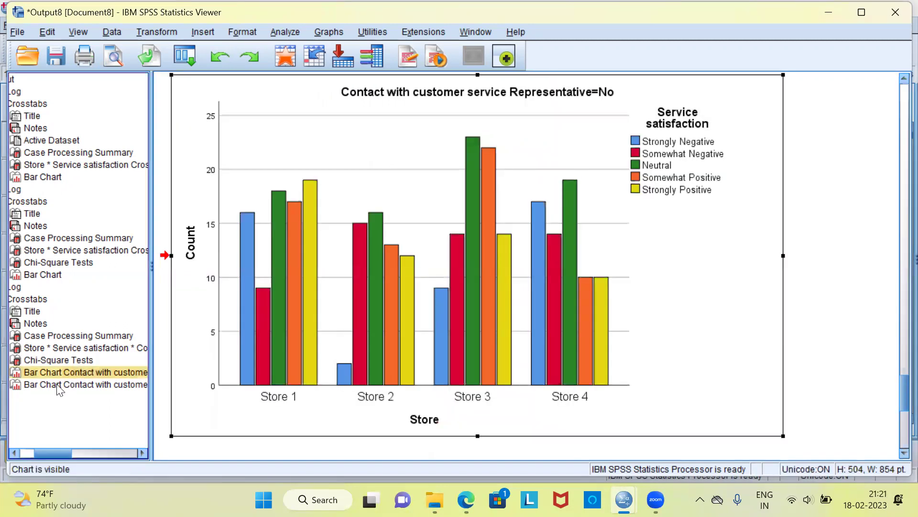
{"action": "left_click", "coordinate": [56, 385]}
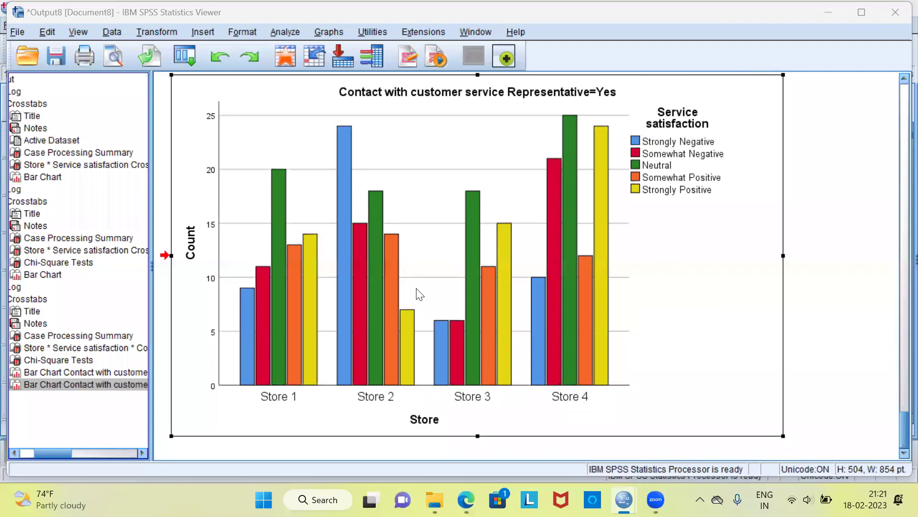
{"action": "left_click", "coordinate": [385, 309]}
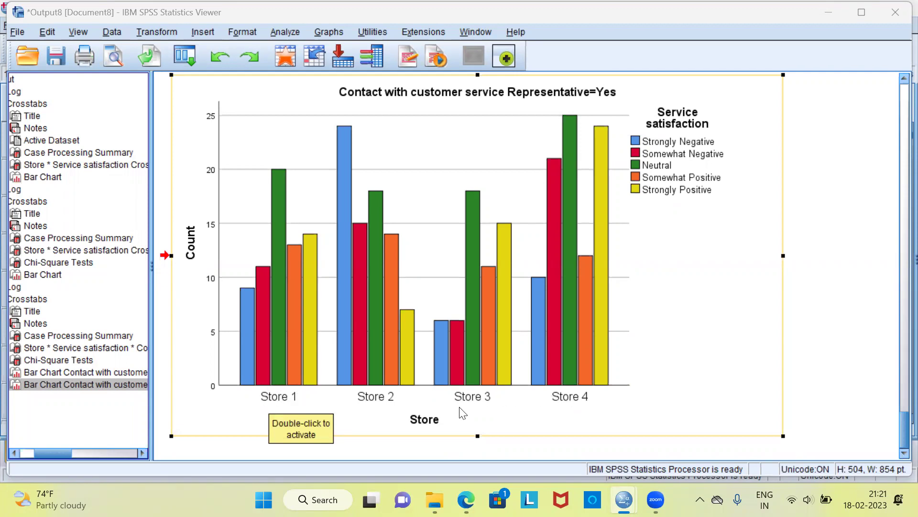
{"action": "left_click", "coordinate": [280, 399]}
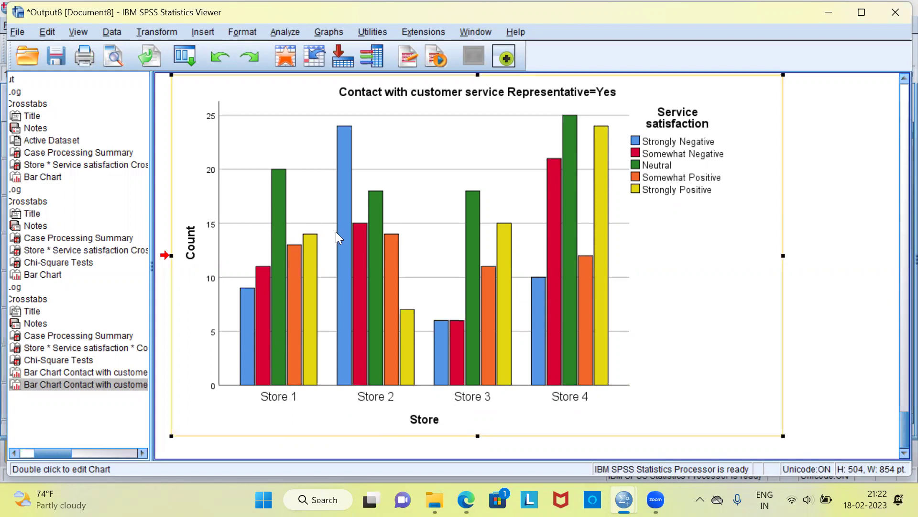
{"action": "left_click", "coordinate": [474, 272]}
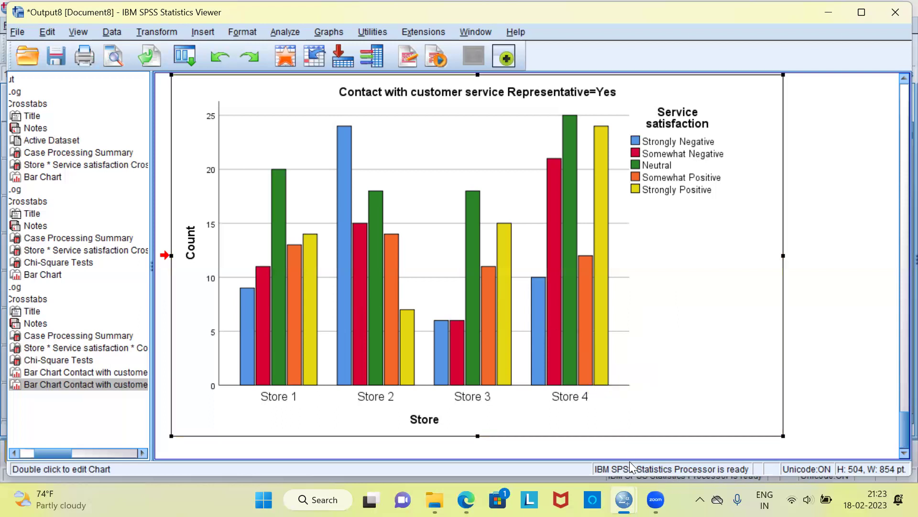
Switch to the satisf.sav data window and alternate between value labels and numeric codes to check how contact is coded
{"action": "mouse_move", "coordinate": [624, 499]}
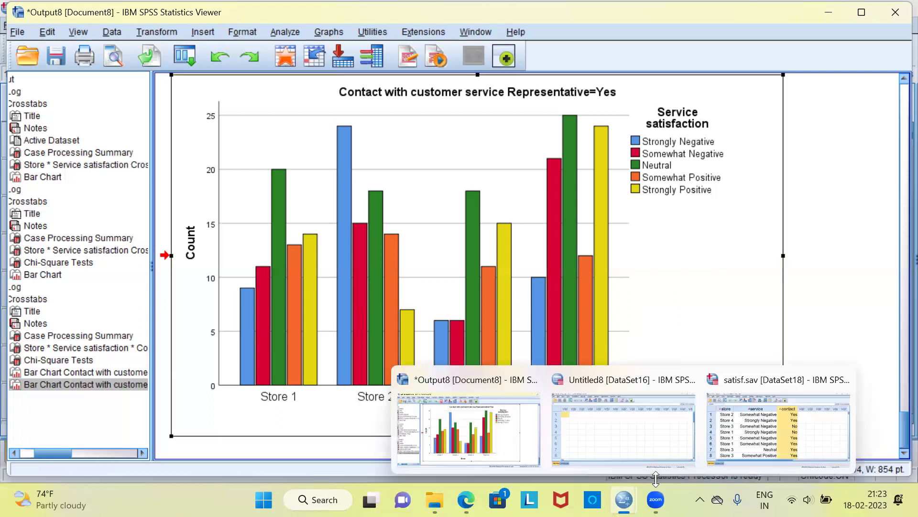
{"action": "left_click", "coordinate": [763, 438]}
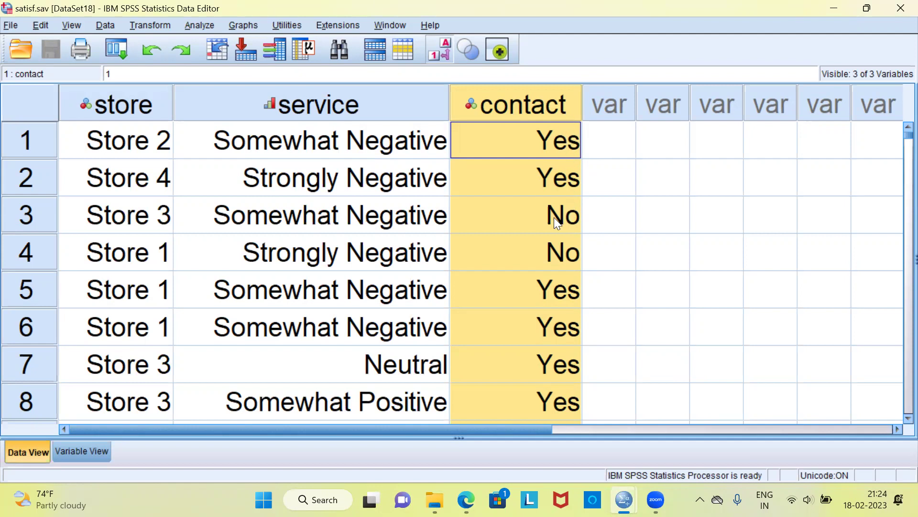
{"action": "left_click", "coordinate": [603, 140]}
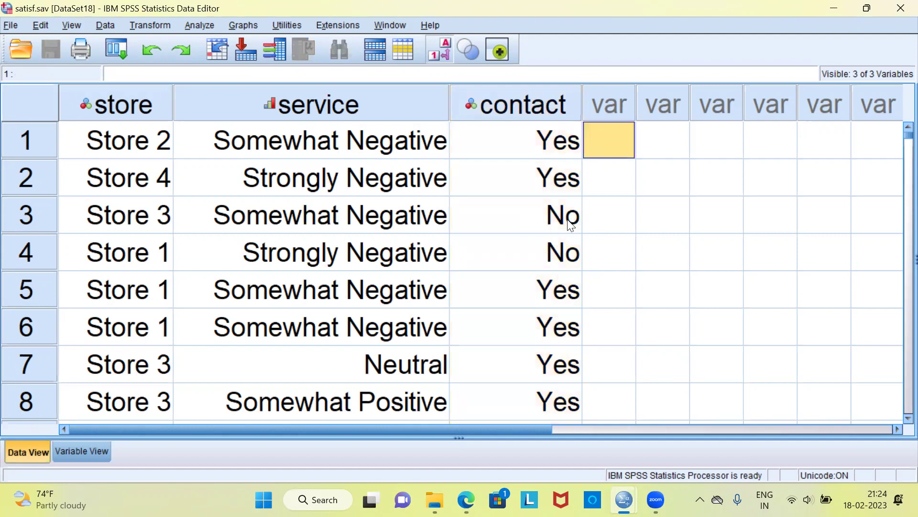
{"action": "left_click", "coordinate": [559, 149]}
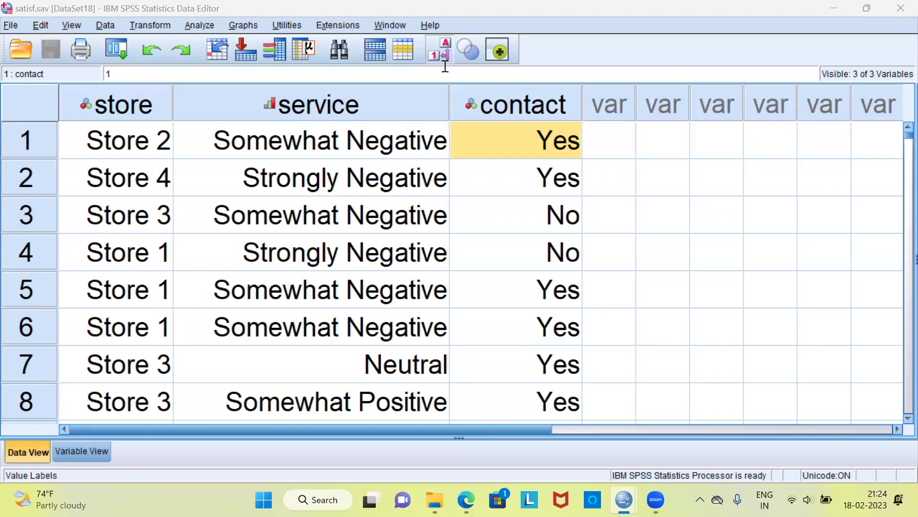
{"action": "left_click", "coordinate": [442, 50]}
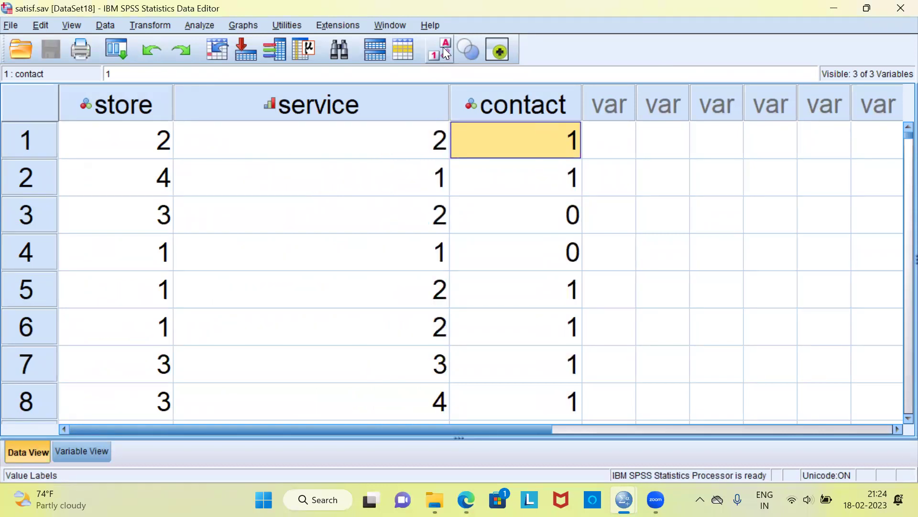
{"action": "left_click", "coordinate": [446, 53]}
{"action": "left_click", "coordinate": [443, 49]}
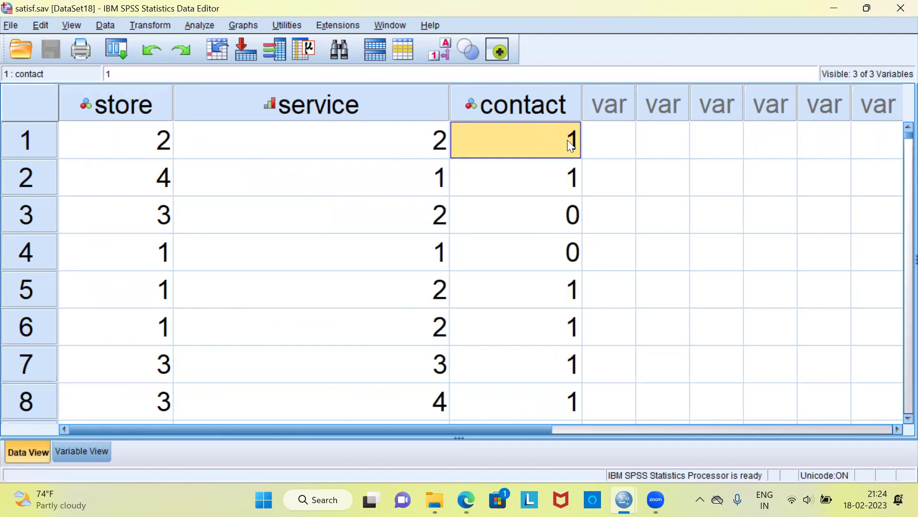
{"action": "left_click", "coordinate": [440, 56]}
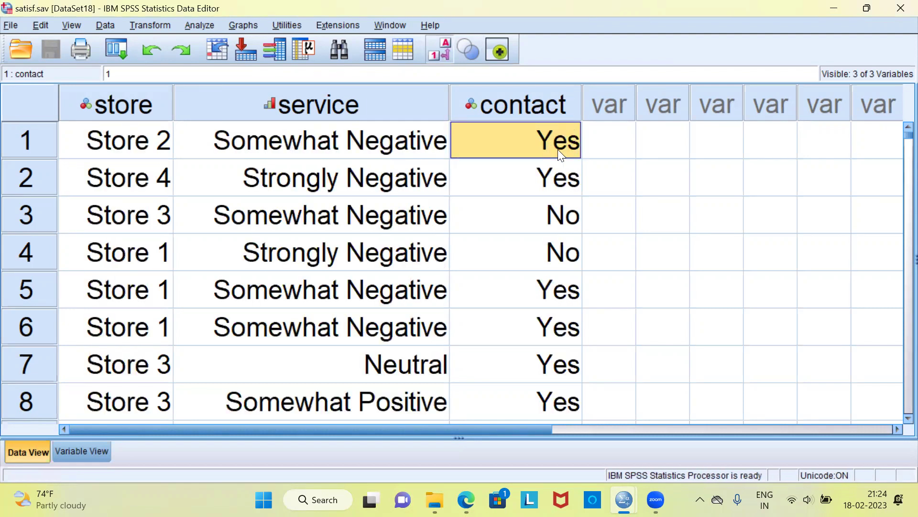
{"action": "left_click", "coordinate": [441, 51]}
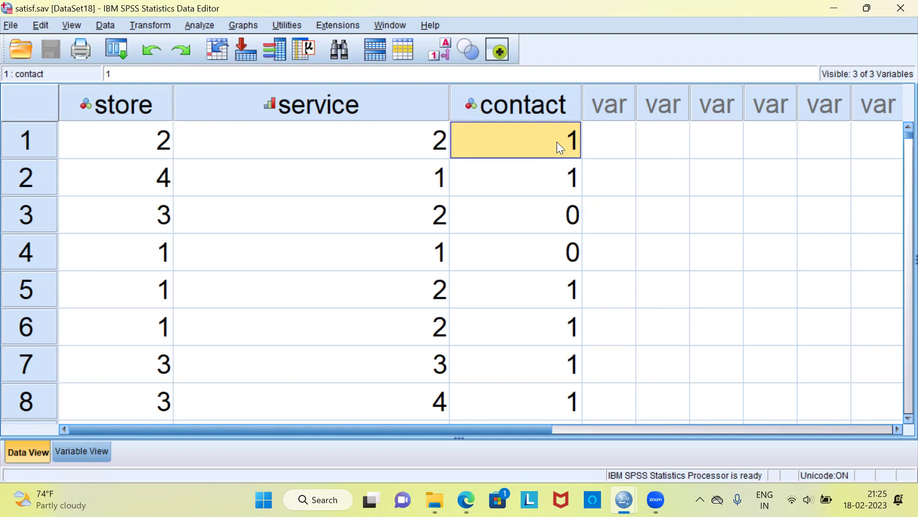
{"action": "left_click", "coordinate": [441, 58]}
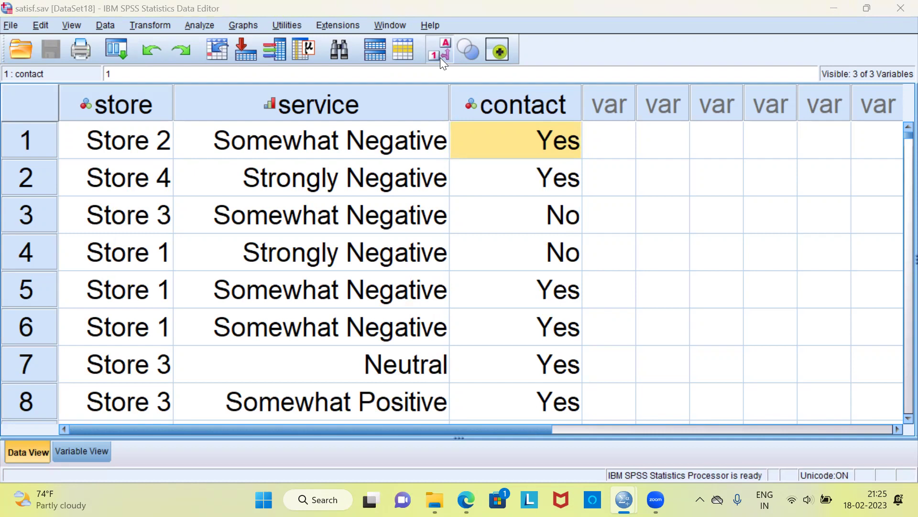
Select only the cases that satisfy contact=1 and delete the unselected cases from the dataset
{"action": "left_click", "coordinate": [104, 24]}
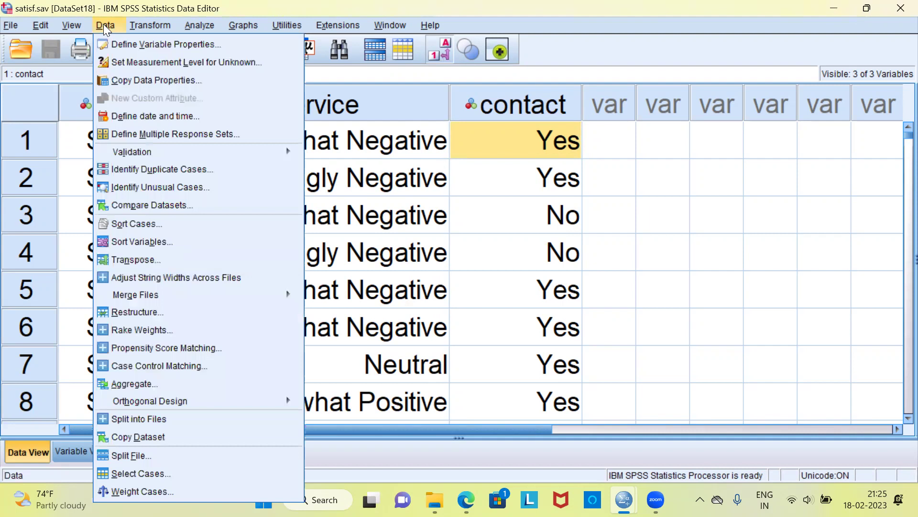
{"action": "left_click", "coordinate": [158, 474]}
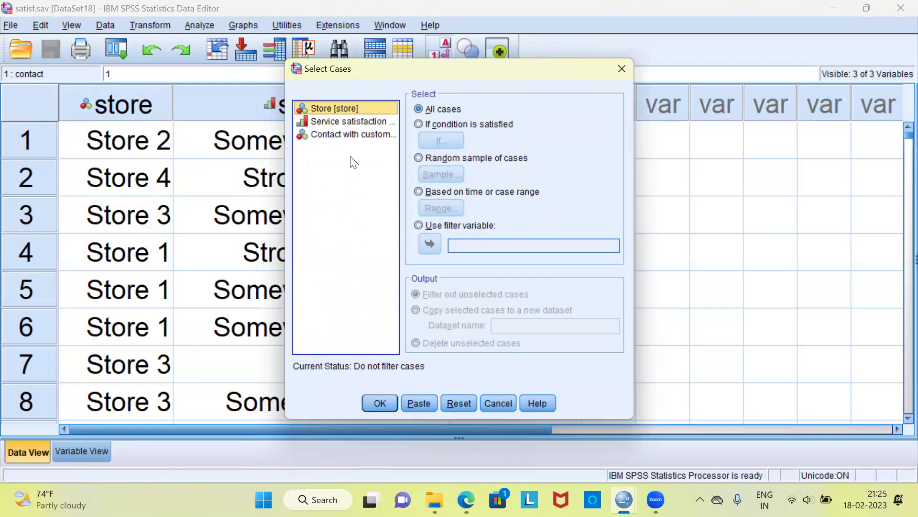
{"action": "left_click", "coordinate": [430, 125]}
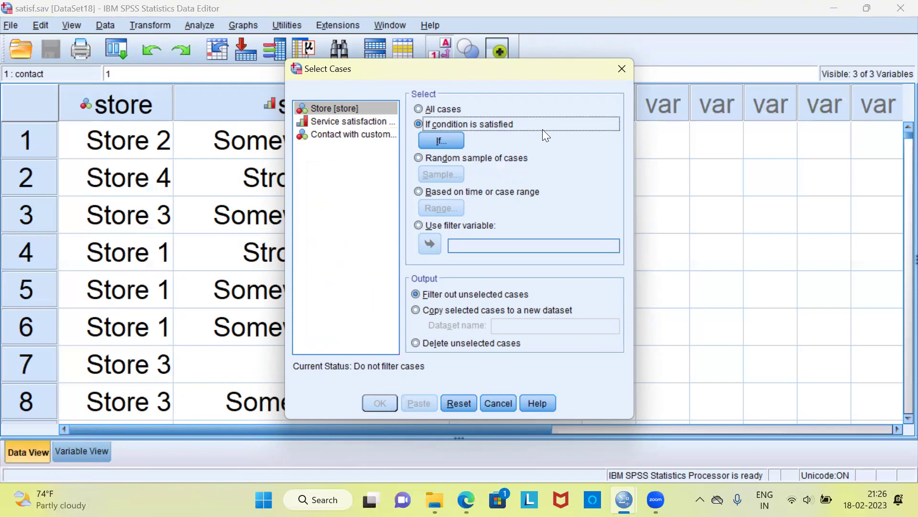
{"action": "left_click", "coordinate": [440, 142]}
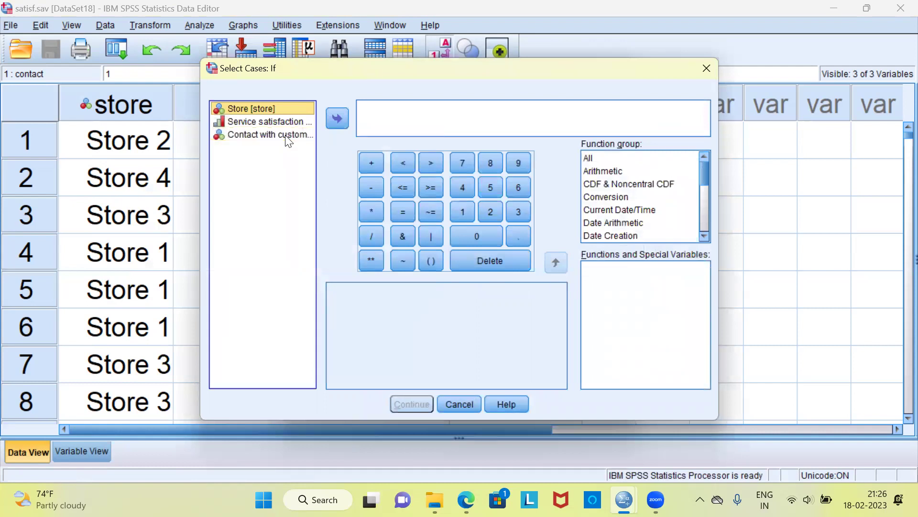
{"action": "left_click", "coordinate": [287, 134]}
{"action": "left_click", "coordinate": [338, 120]}
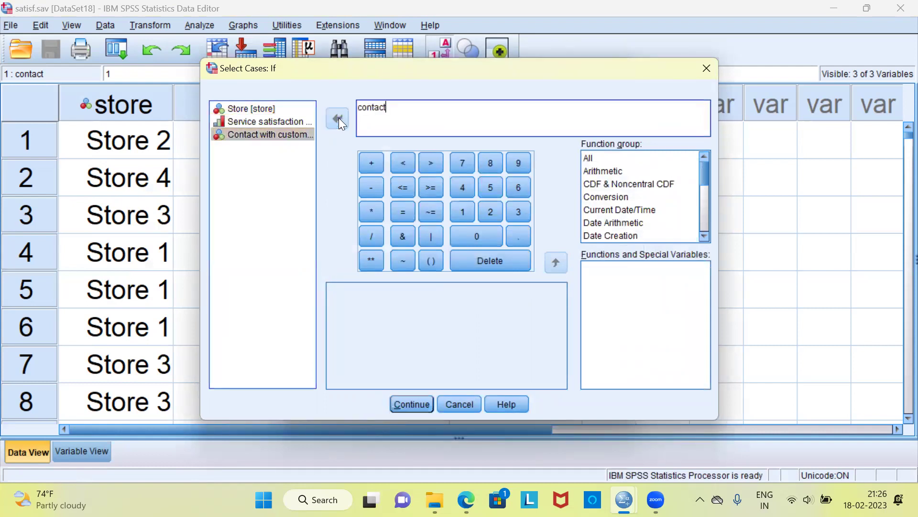
{"action": "type", "text": "=1"}
{"action": "left_click", "coordinate": [413, 404]}
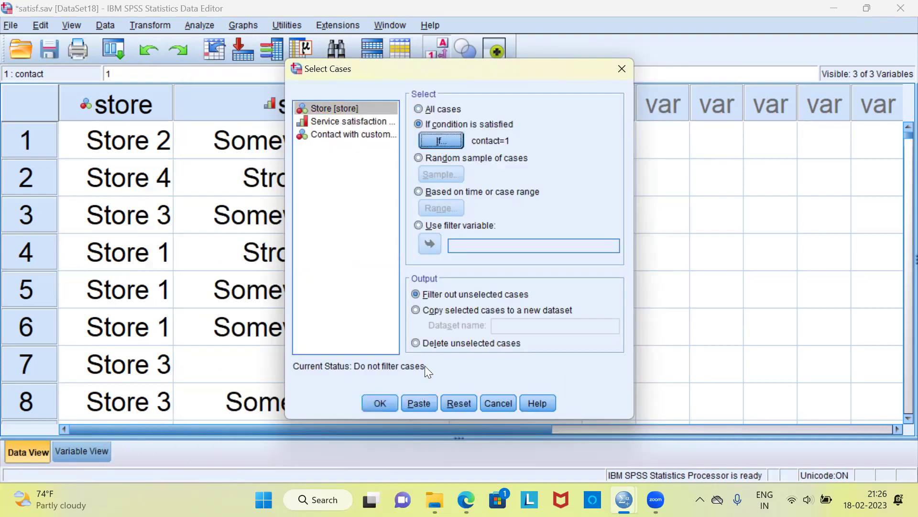
{"action": "left_click", "coordinate": [416, 345]}
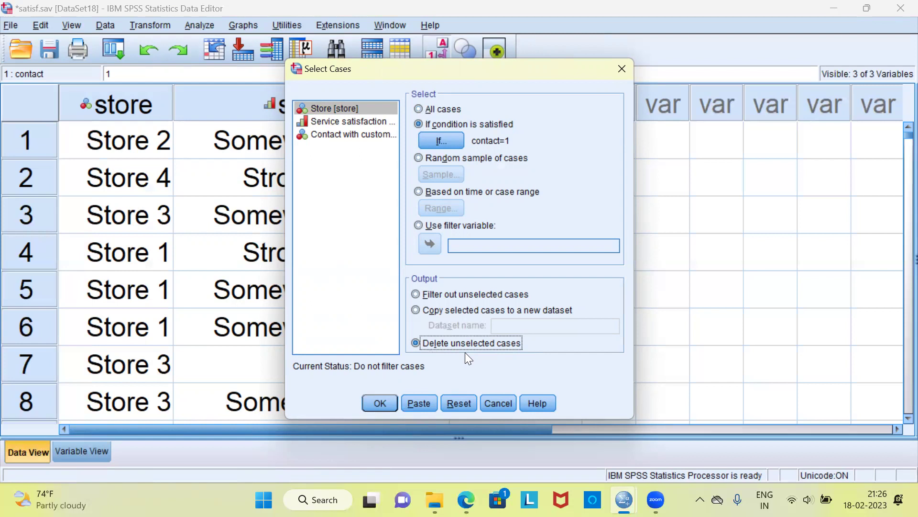
{"action": "left_click", "coordinate": [380, 404]}
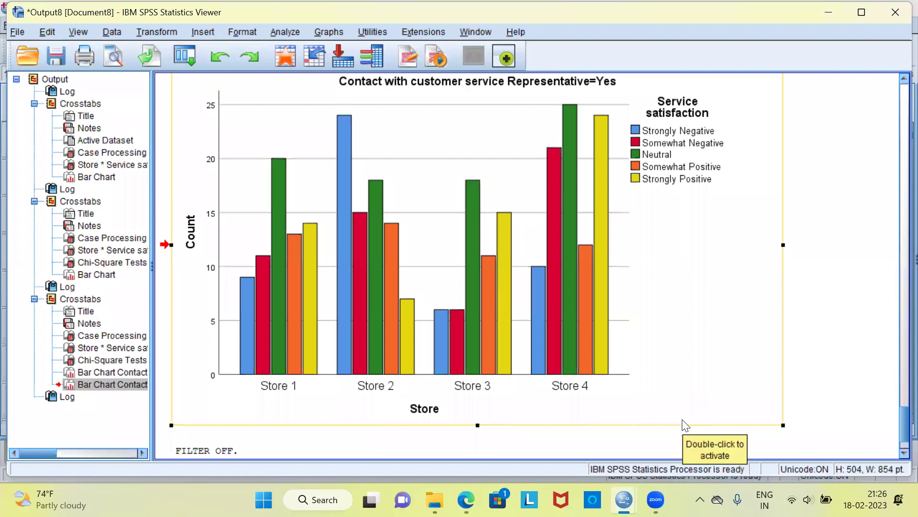
Review the case selection log, switch to the satisf.sav data window and check the contact column through all remaining cases
{"action": "scroll", "coordinate": [898, 453], "scroll_direction": "down", "scroll_amount": 1}
{"action": "scroll", "coordinate": [895, 449], "scroll_direction": "down", "scroll_amount": 2}
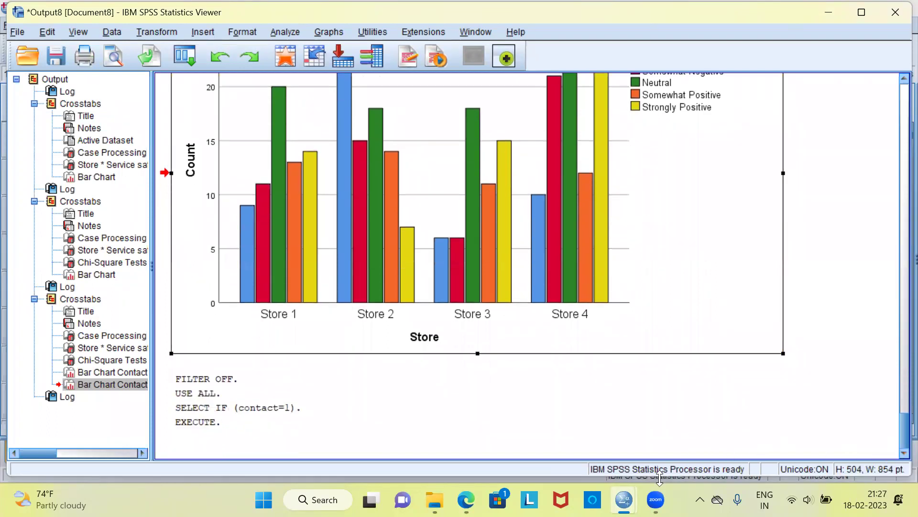
{"action": "mouse_move", "coordinate": [624, 500]}
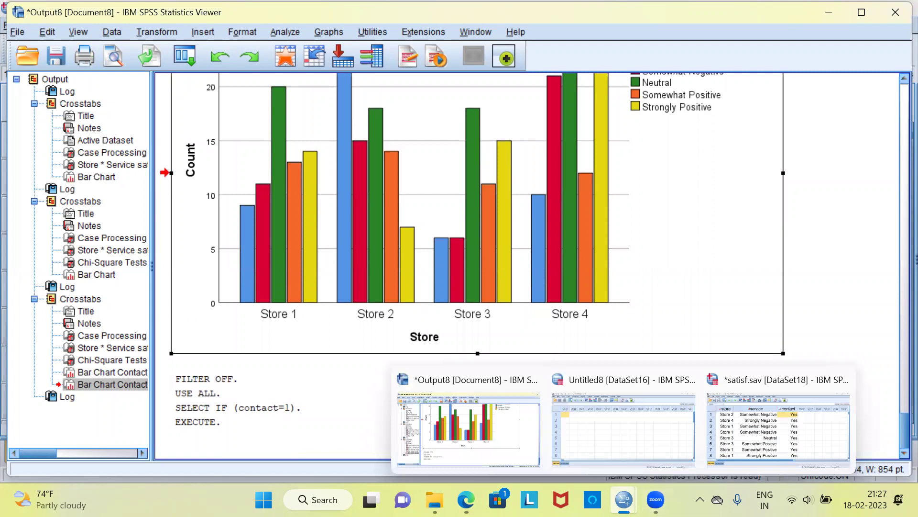
{"action": "left_click", "coordinate": [754, 445]}
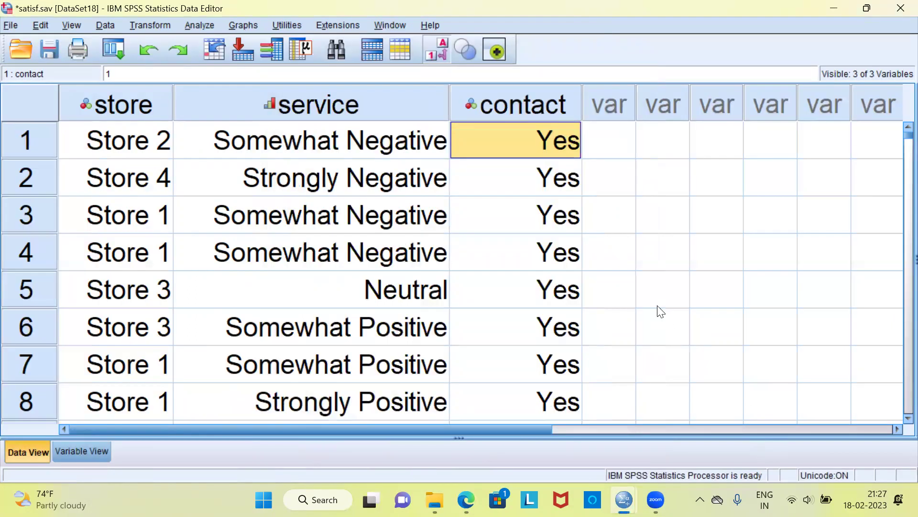
{"action": "left_click", "coordinate": [547, 112]}
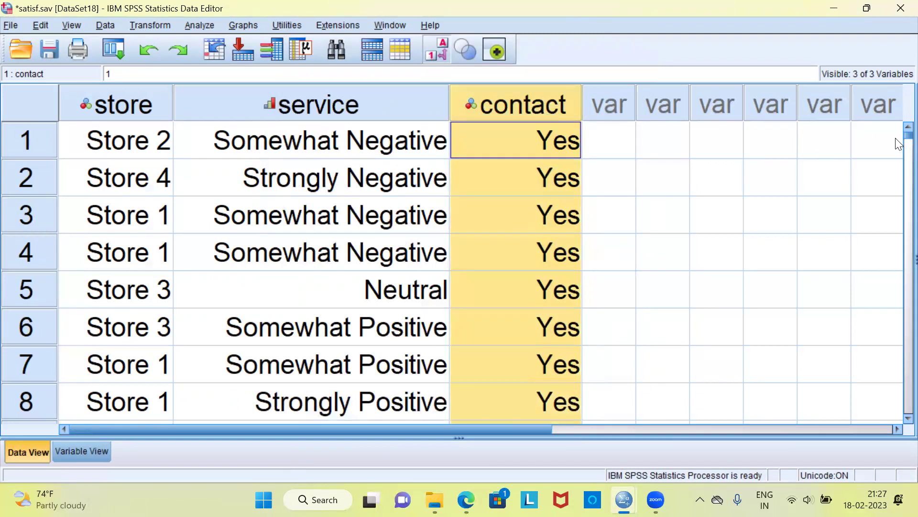
{"action": "scroll", "coordinate": [899, 143], "scroll_direction": "down", "scroll_amount": 20}
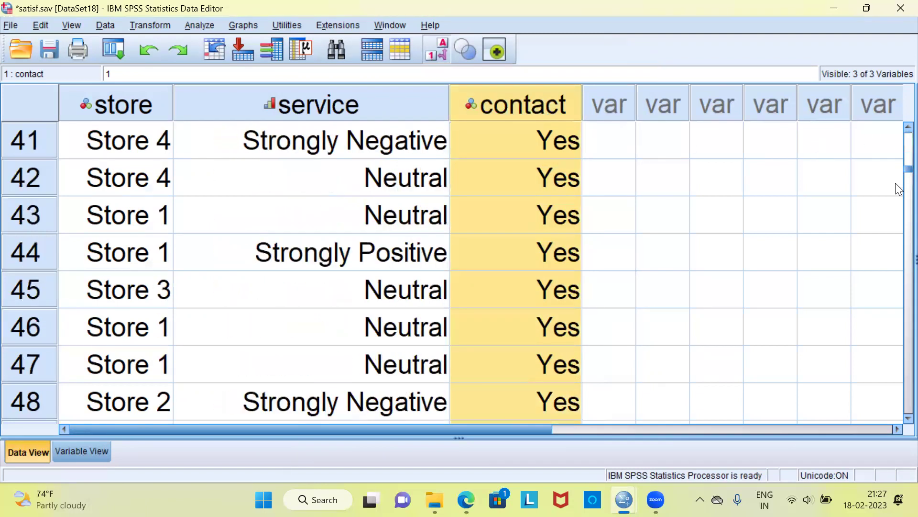
{"action": "scroll", "coordinate": [899, 216], "scroll_direction": "down", "scroll_amount": 20}
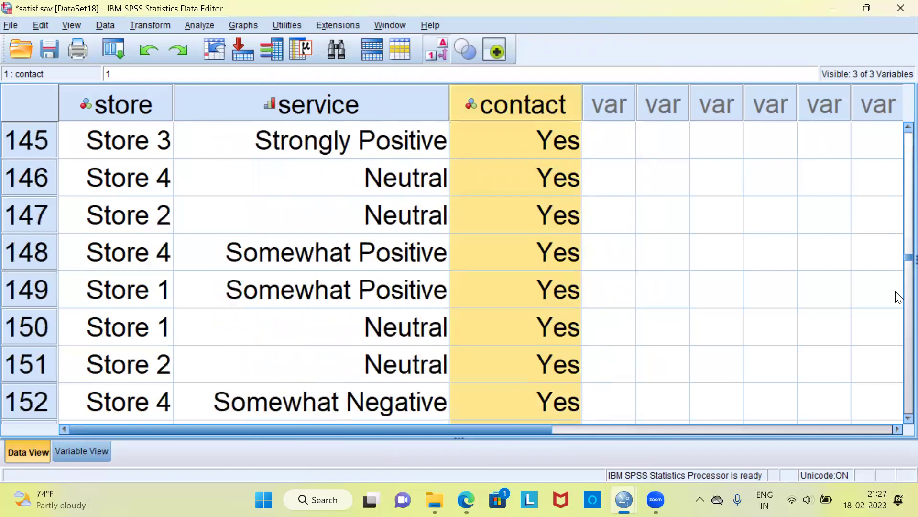
{"action": "scroll", "coordinate": [898, 335], "scroll_direction": "down", "scroll_amount": 20}
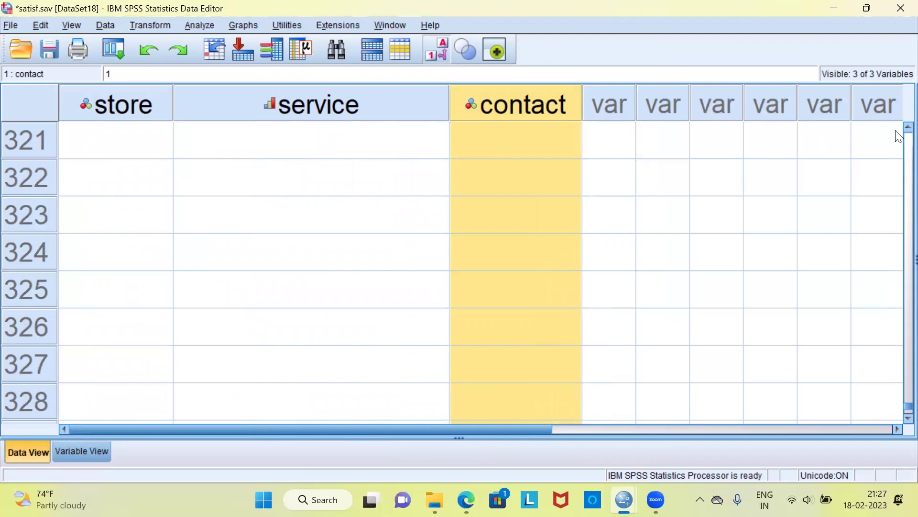
{"action": "left_click_drag", "start_coordinate": [898, 408], "coordinate": [896, 121]}
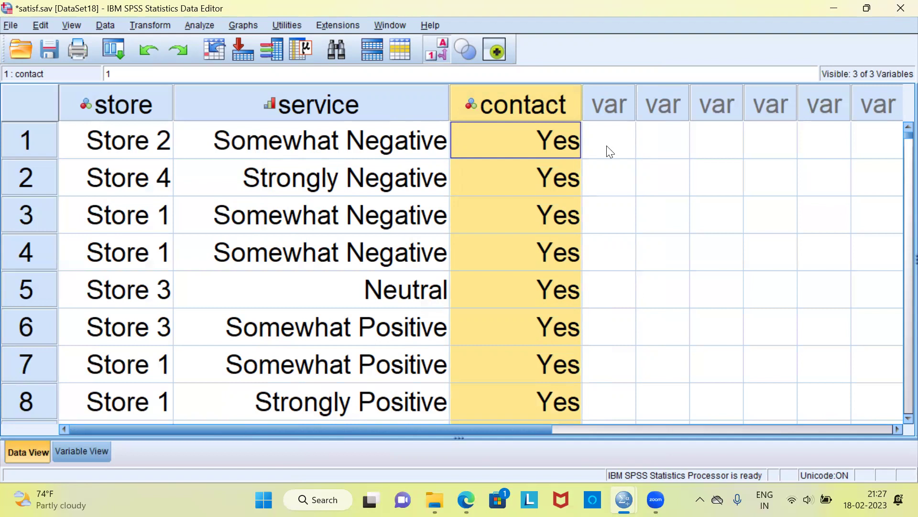
Highlight the store and service columns together to point out the two variables being compared
{"action": "left_click", "coordinate": [143, 105]}
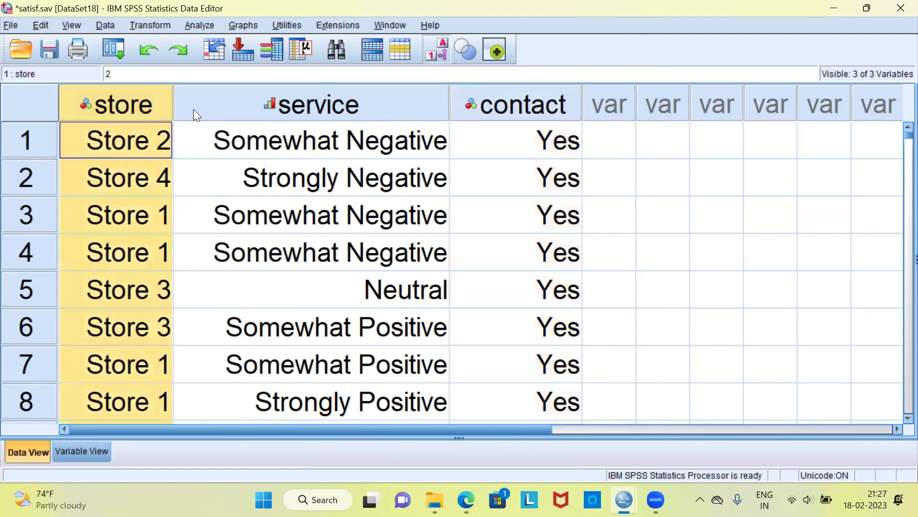
{"action": "left_click", "coordinate": [281, 106], "text": "shift"}
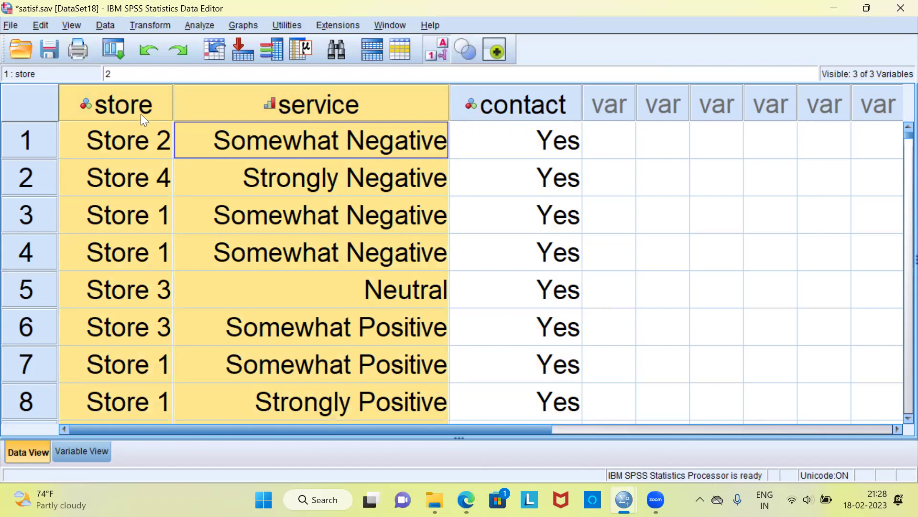
{"action": "mouse_move", "coordinate": [305, 110]}
{"action": "mouse_move", "coordinate": [270, 107]}
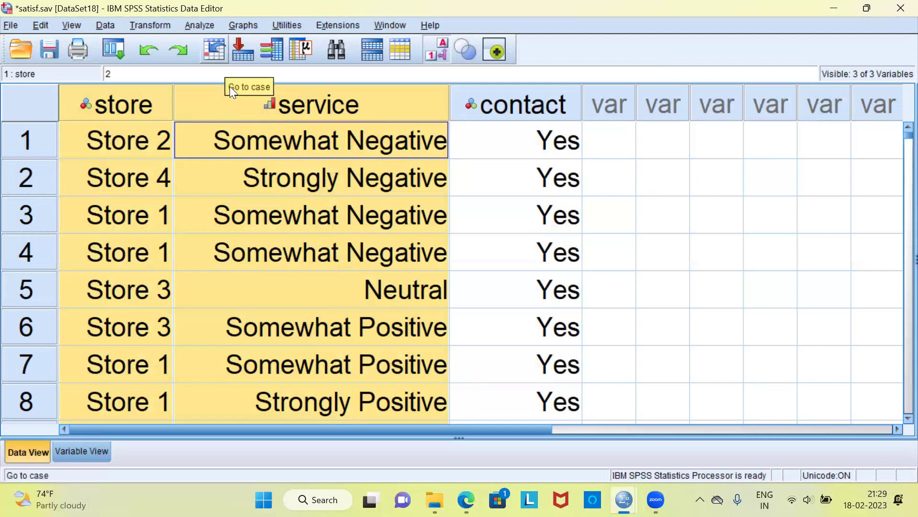
Rerun the layered Store by Service satisfaction Crosstabs with Phi and Cramer's V added to the chi-square statistics
{"action": "key", "text": "alt+a"}
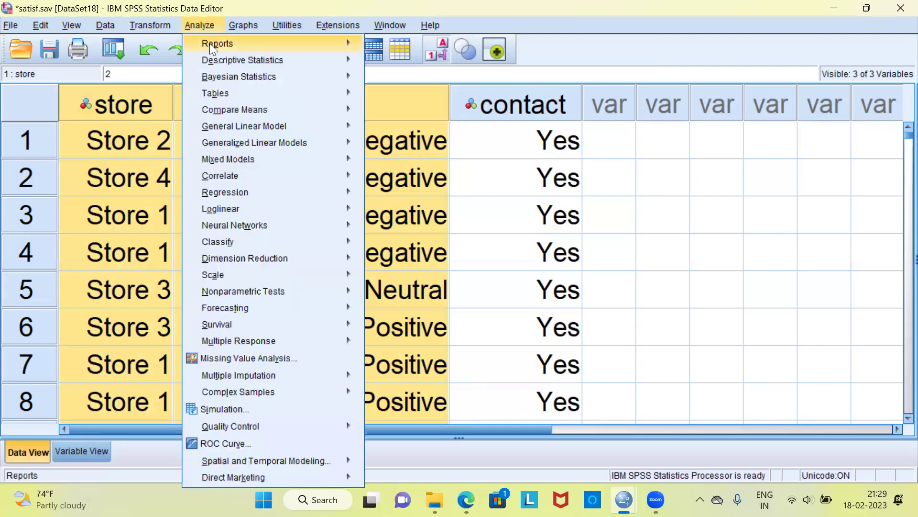
{"action": "mouse_move", "coordinate": [216, 61]}
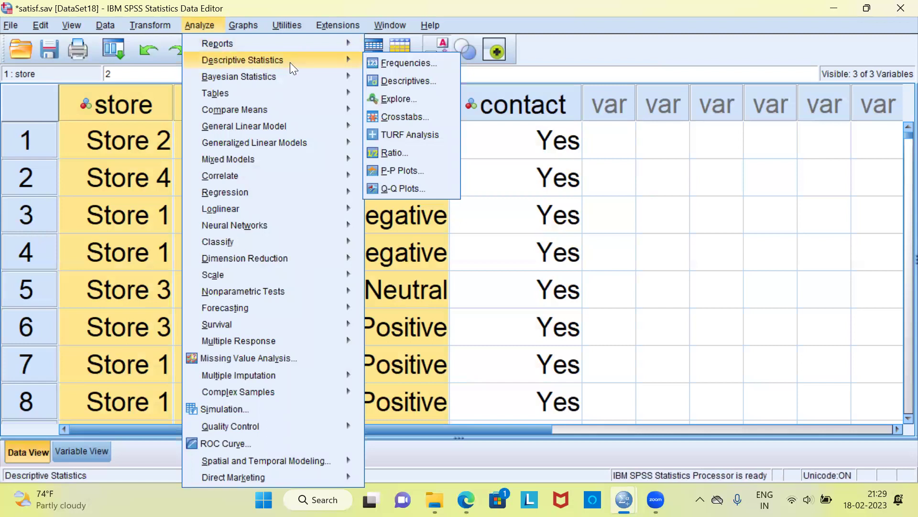
{"action": "left_click", "coordinate": [407, 116]}
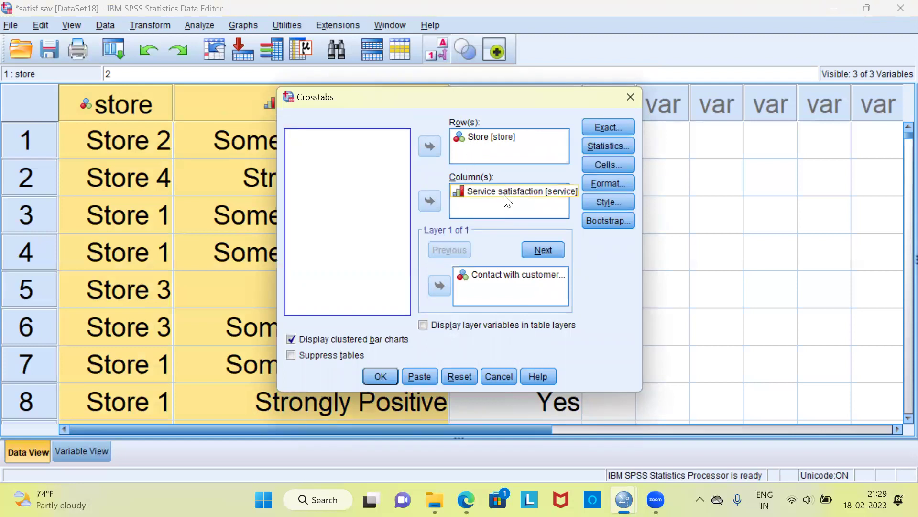
{"action": "left_click", "coordinate": [600, 146]}
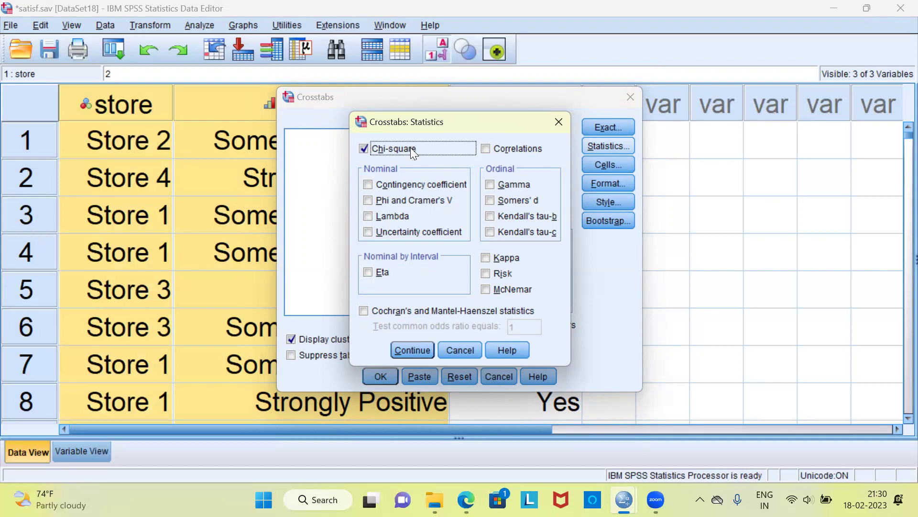
{"action": "left_click", "coordinate": [370, 201]}
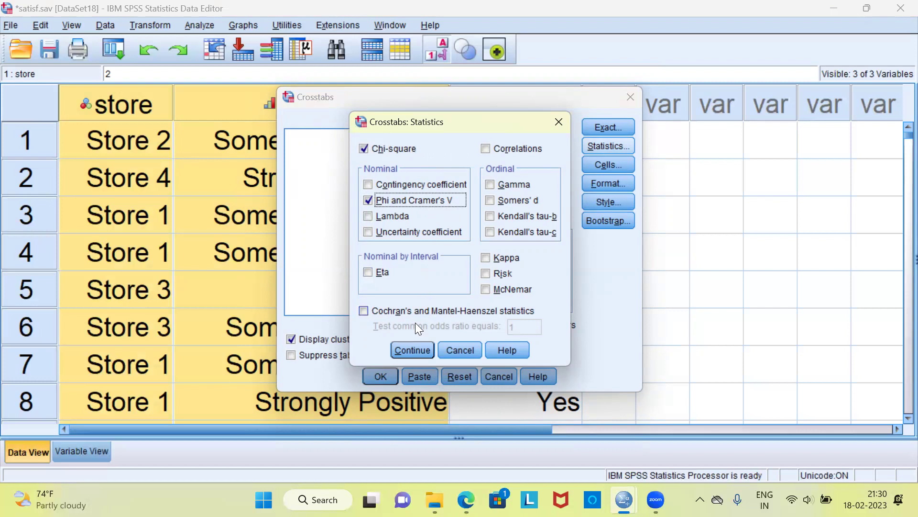
{"action": "left_click", "coordinate": [412, 350]}
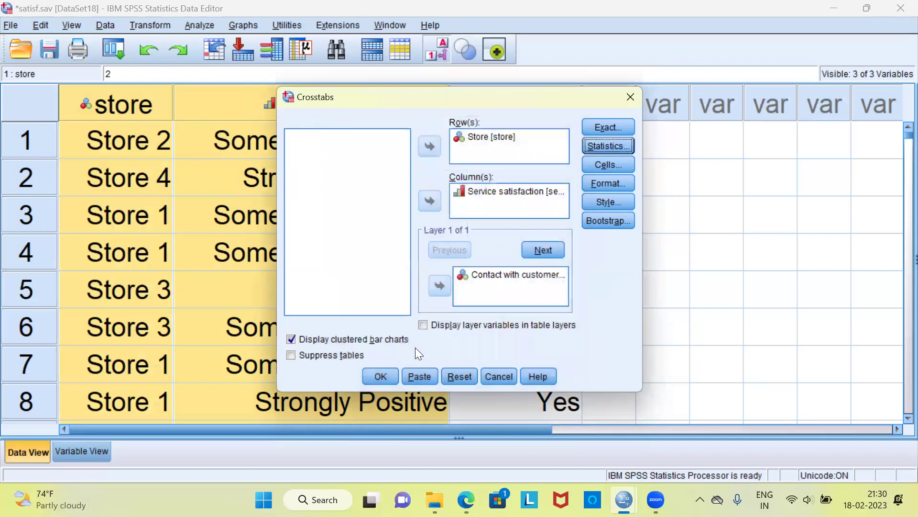
{"action": "left_click", "coordinate": [381, 376]}
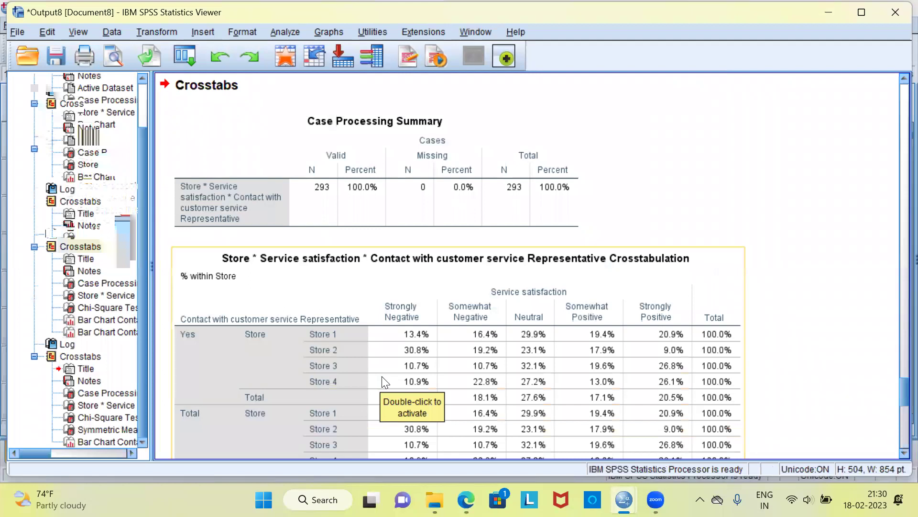
Examine the new crosstabulation and the Symmetric Measures table, reading the Cramer's V value for the Yes contact group
{"action": "left_click", "coordinate": [372, 366]}
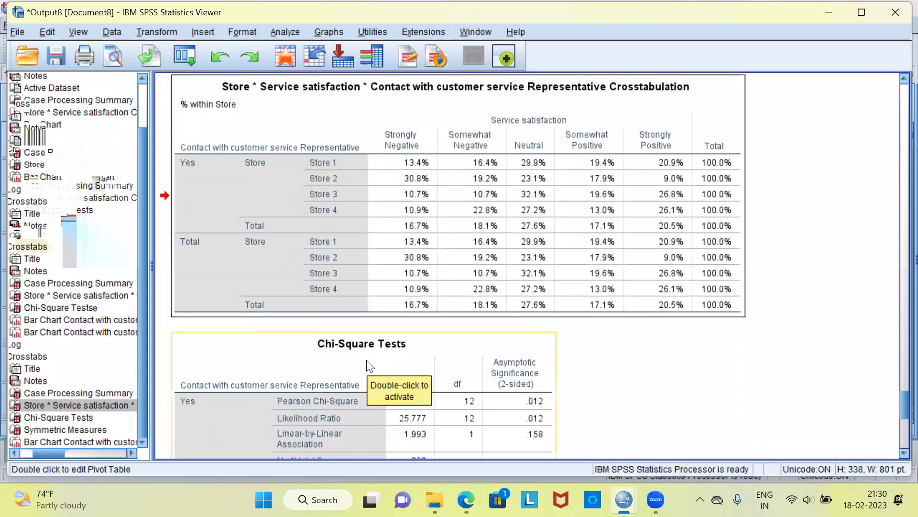
{"action": "left_click", "coordinate": [36, 431]}
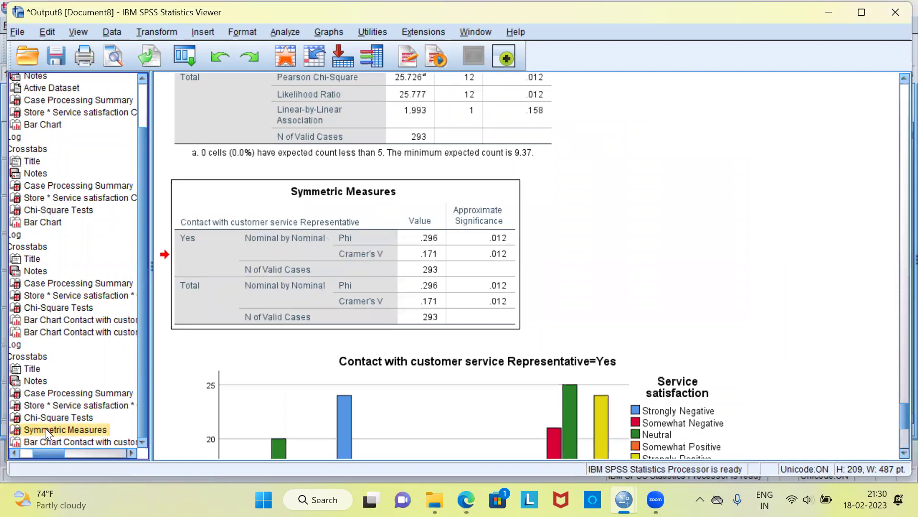
{"action": "left_click", "coordinate": [338, 209]}
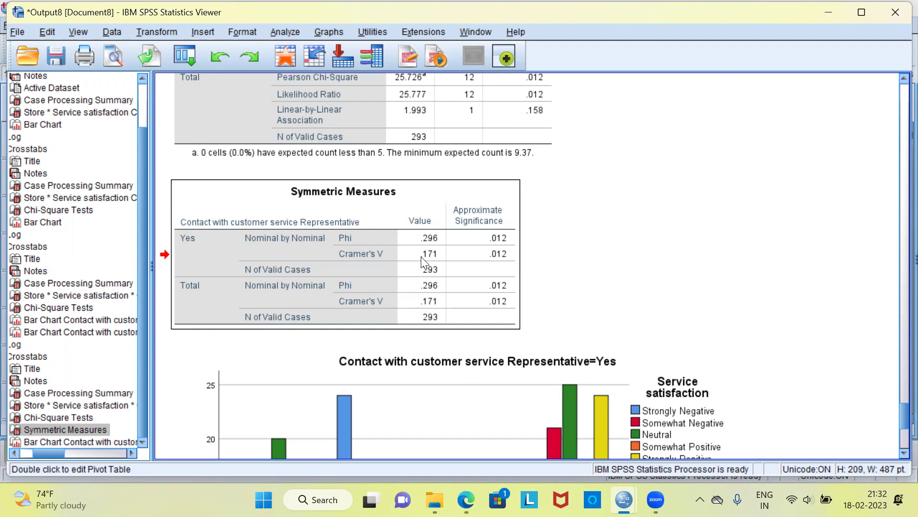
{"action": "left_click", "coordinate": [382, 260]}
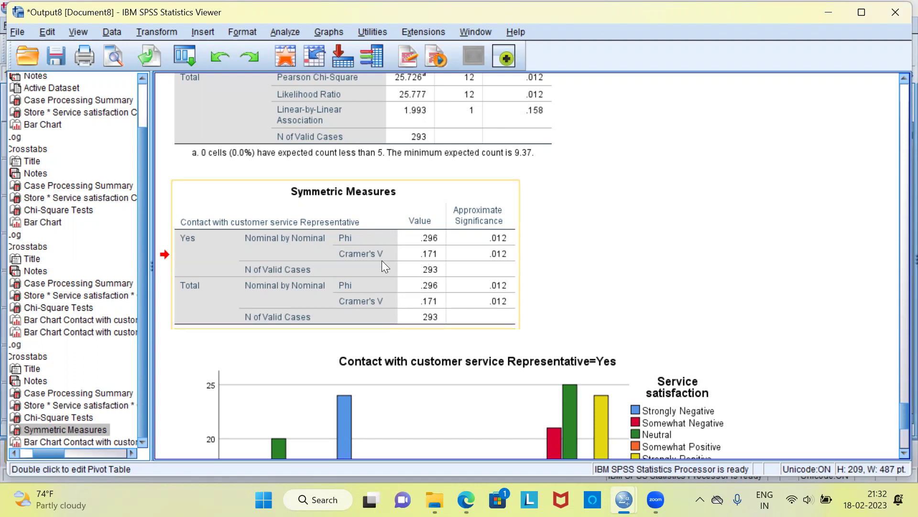
{"action": "left_click", "coordinate": [426, 259]}
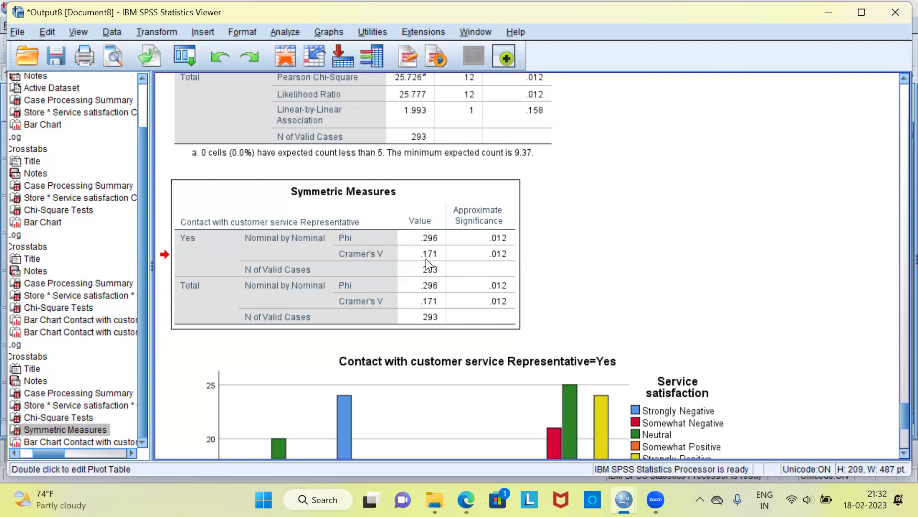
Open the Symmetric Measures table for editing, check the options available for the Cramer's V label and leave the table
{"action": "double_click", "coordinate": [380, 255]}
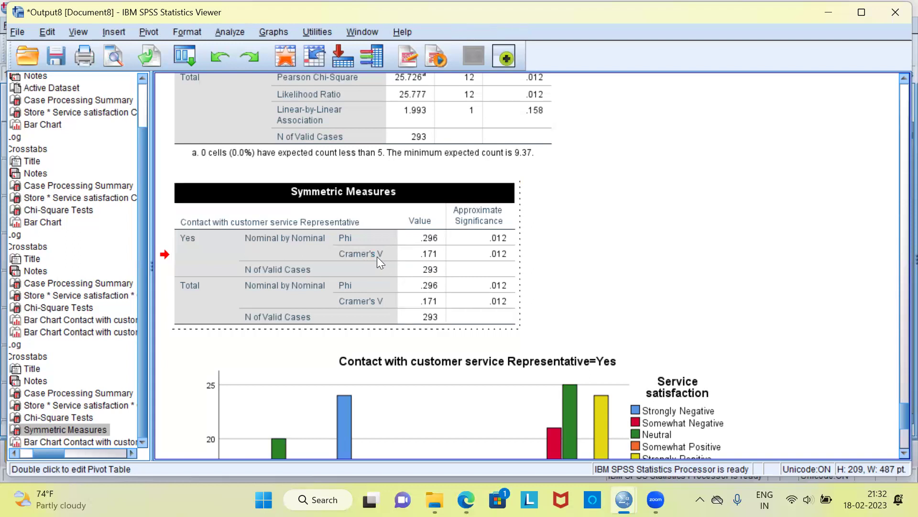
{"action": "left_click", "coordinate": [376, 256]}
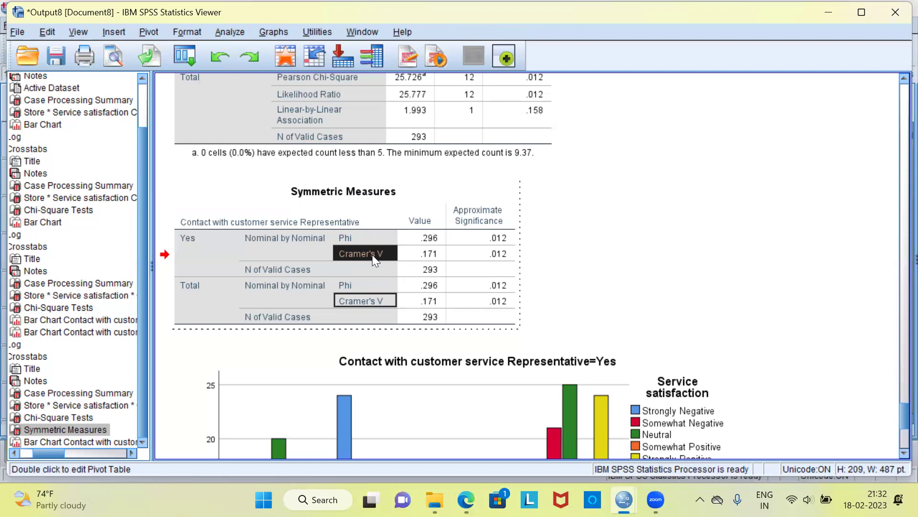
{"action": "right_click", "coordinate": [372, 254]}
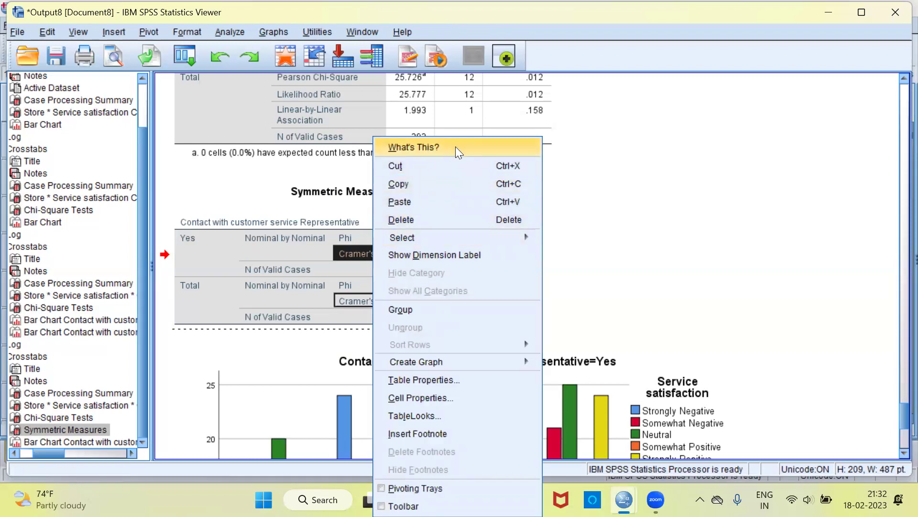
{"action": "left_click", "coordinate": [581, 244]}
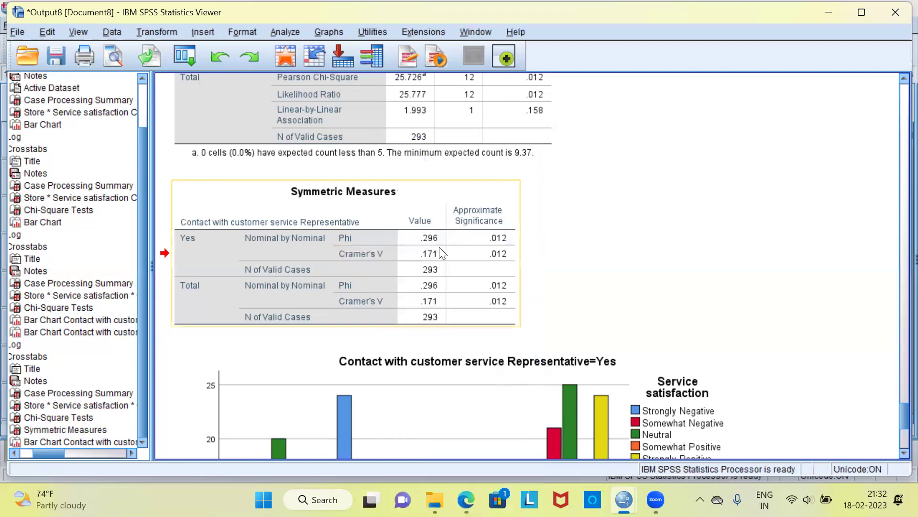
Show the built-in explanation of Cramer's V in the Symmetric Measures table, point out its Value column and leave the table
{"action": "double_click", "coordinate": [382, 255]}
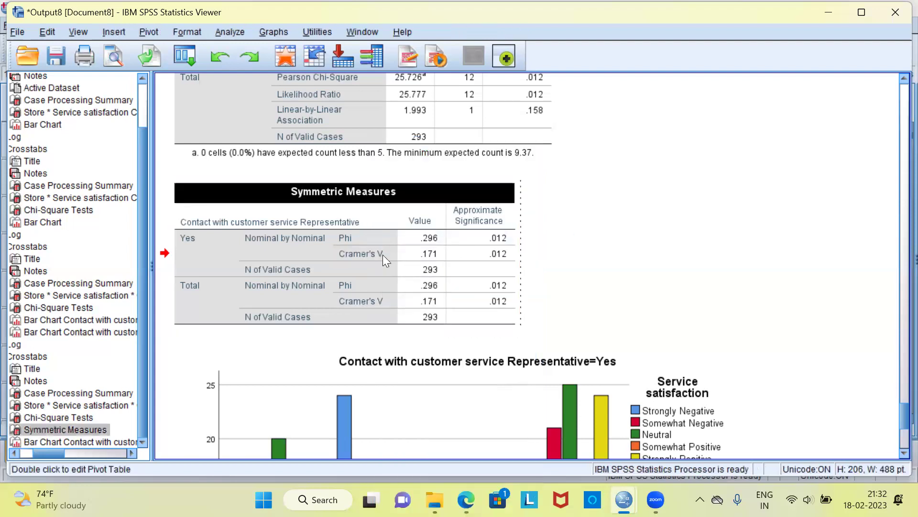
{"action": "left_click", "coordinate": [366, 254]}
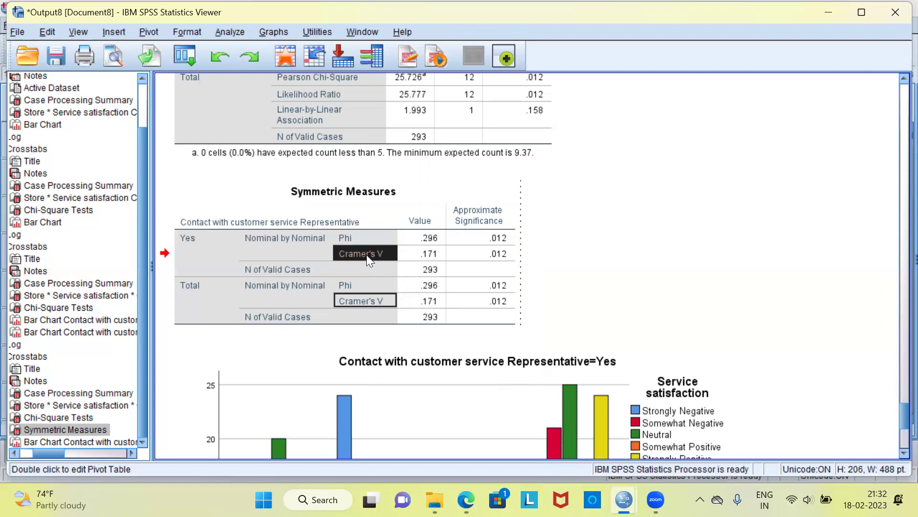
{"action": "right_click", "coordinate": [367, 254]}
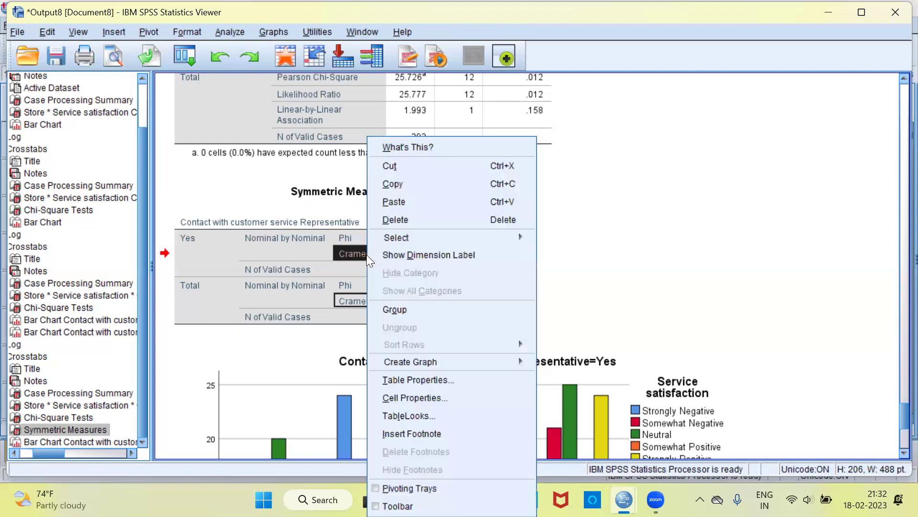
{"action": "left_click", "coordinate": [425, 147]}
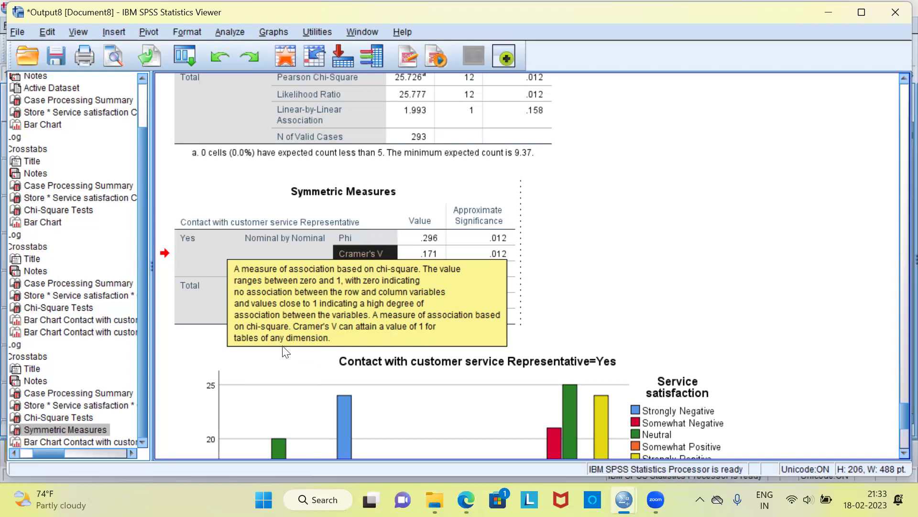
{"action": "left_click", "coordinate": [420, 232]}
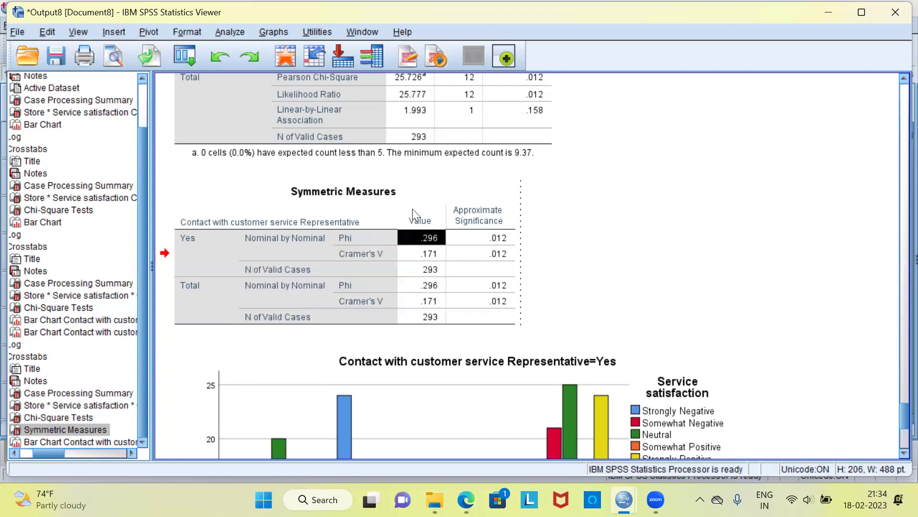
{"action": "left_click", "coordinate": [412, 210]}
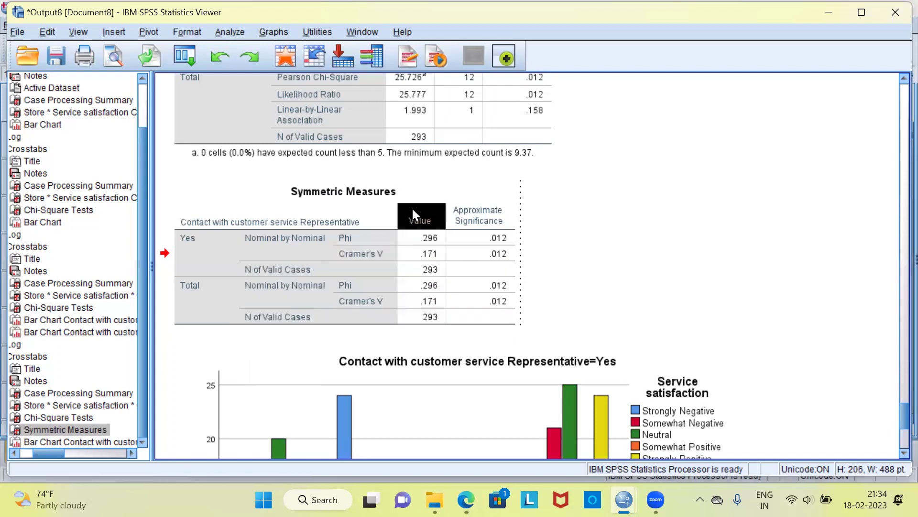
{"action": "left_click", "coordinate": [445, 192]}
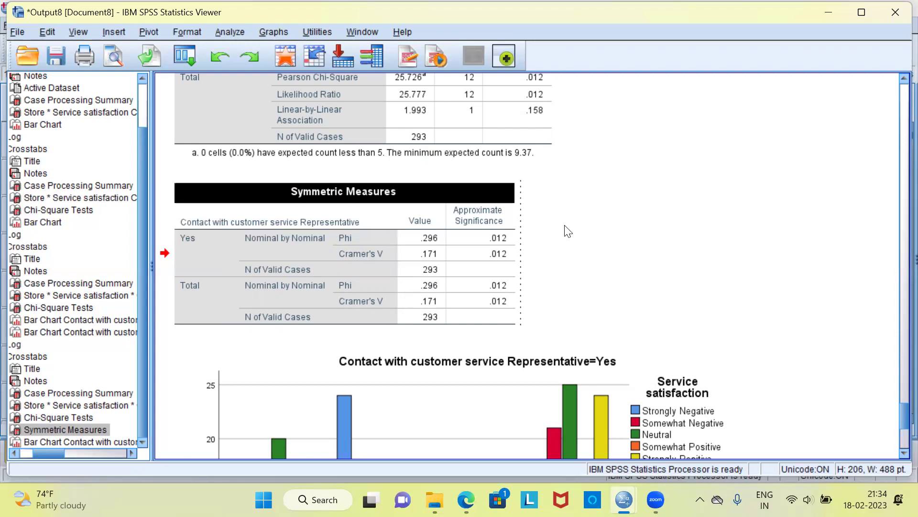
{"action": "left_click", "coordinate": [555, 251]}
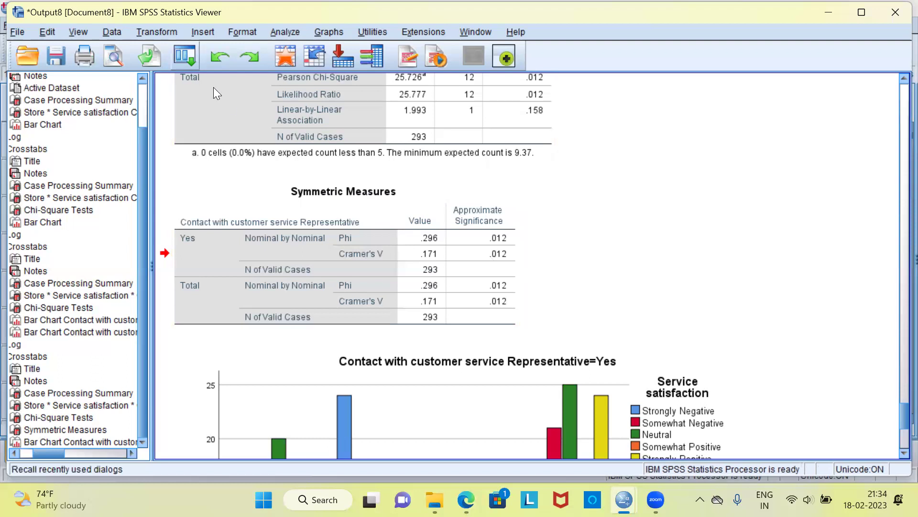
Rerun the layered Store by Service satisfaction Crosstabs with Kendall's tau-b added to the chi-square and Cramer's V statistics
{"action": "left_click", "coordinate": [185, 57]}
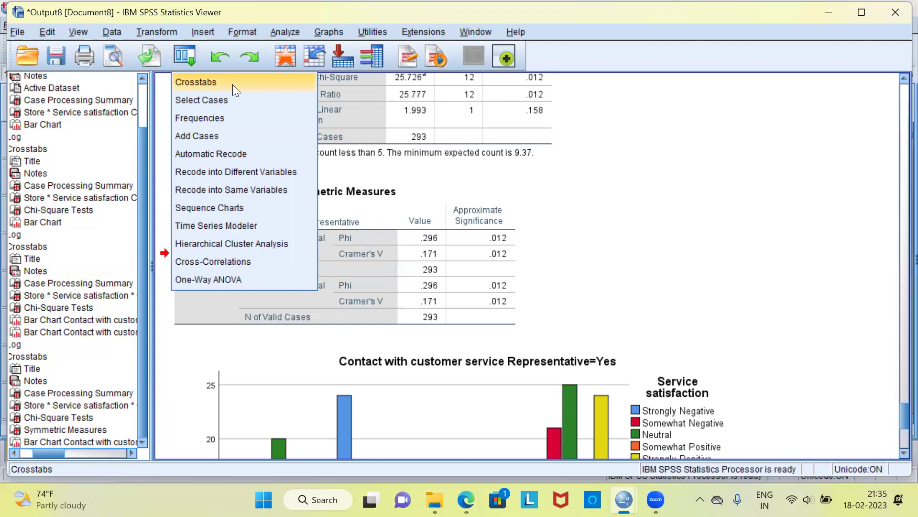
{"action": "left_click", "coordinate": [232, 84]}
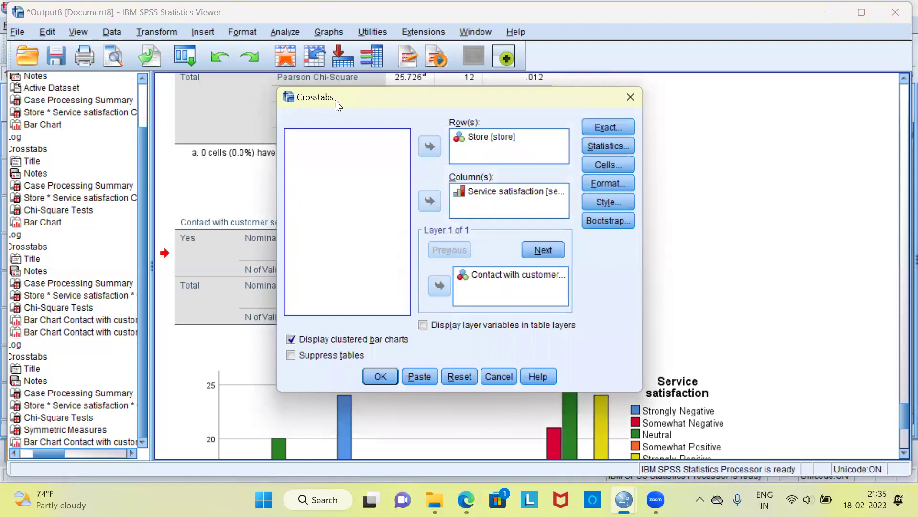
{"action": "left_click", "coordinate": [614, 149]}
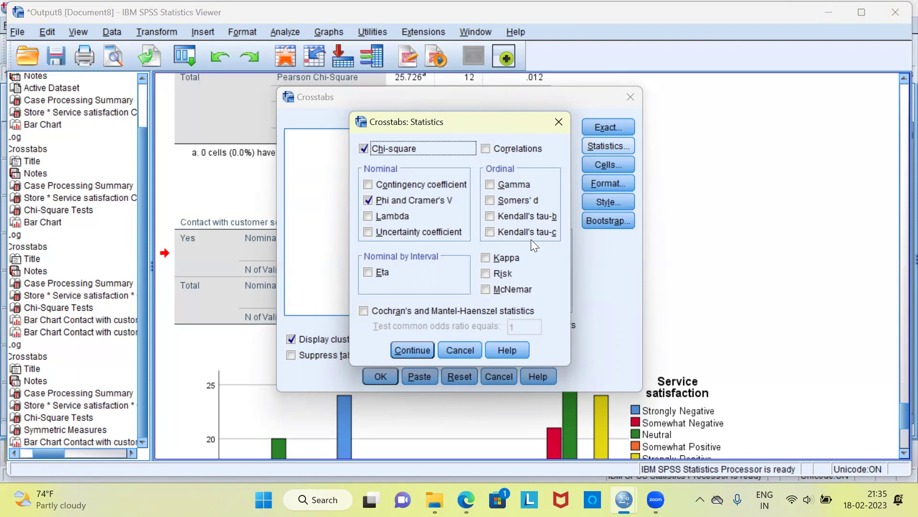
{"action": "left_click", "coordinate": [493, 217]}
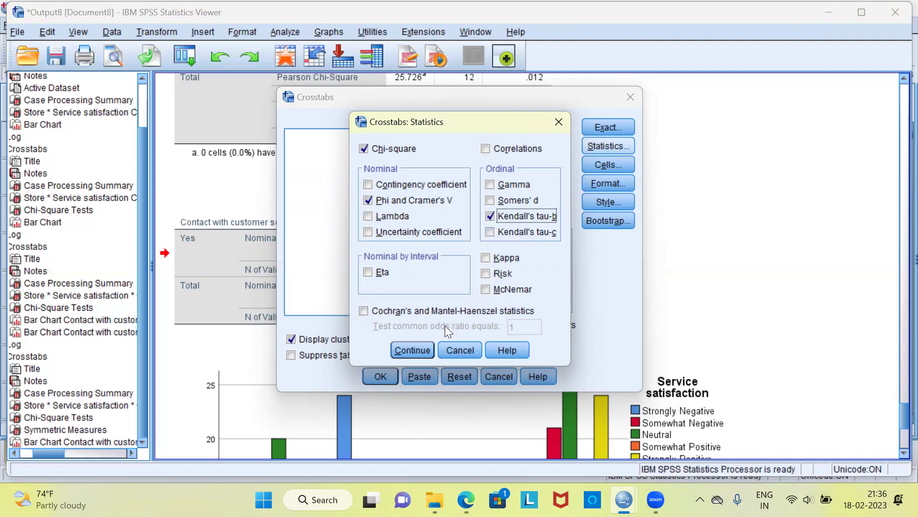
{"action": "left_click", "coordinate": [424, 348]}
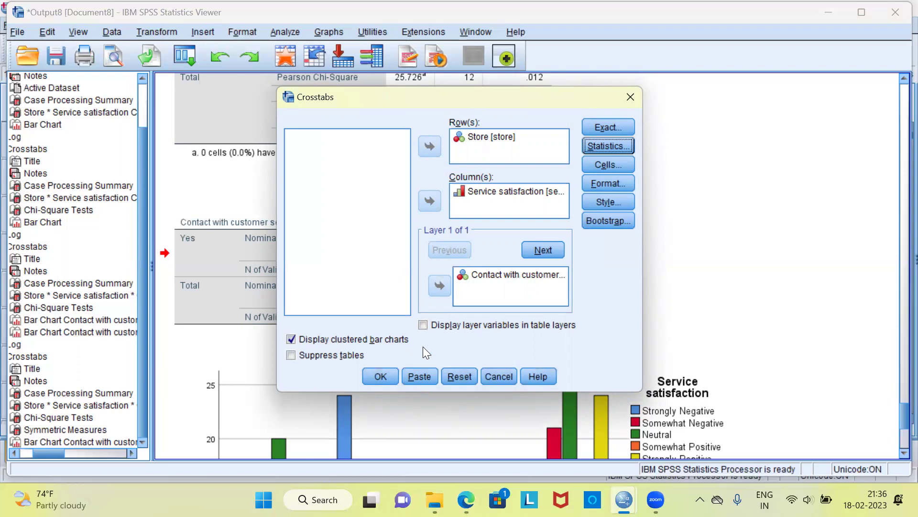
{"action": "left_click", "coordinate": [379, 375]}
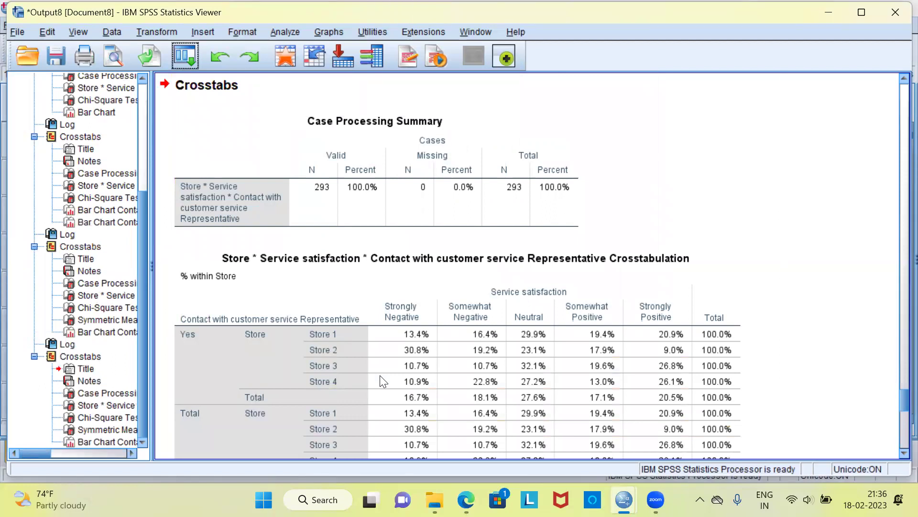
Find the new Symmetric Measures table and show the built-in explanation of Kendall's tau-b
{"action": "left_click", "coordinate": [380, 376]}
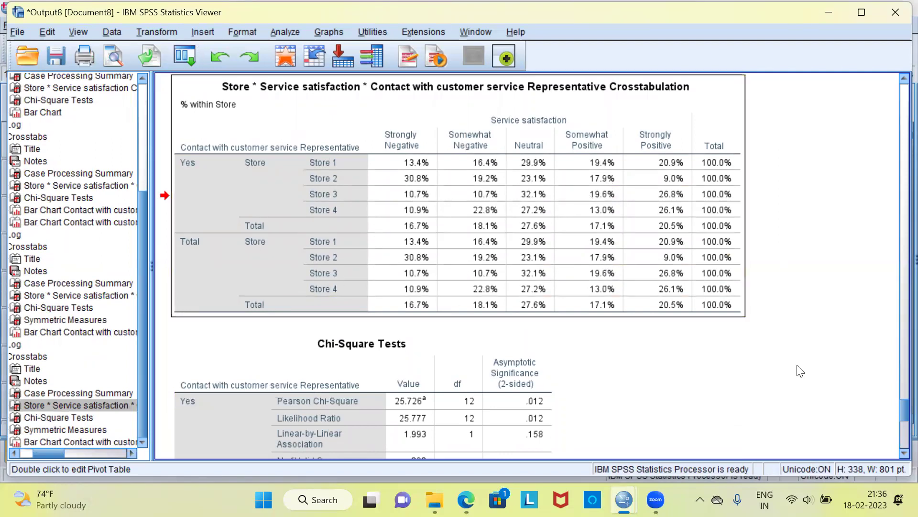
{"action": "left_click_drag", "start_coordinate": [895, 407], "coordinate": [896, 421]}
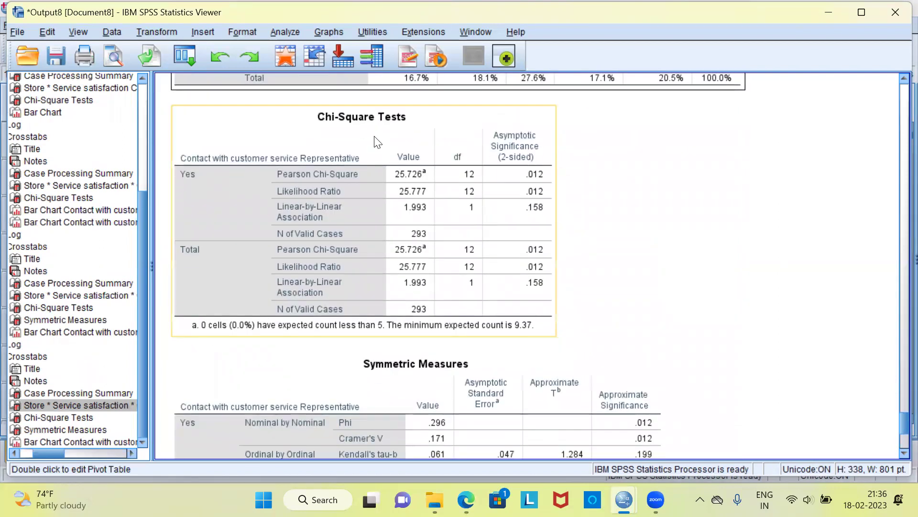
{"action": "left_click", "coordinate": [462, 388]}
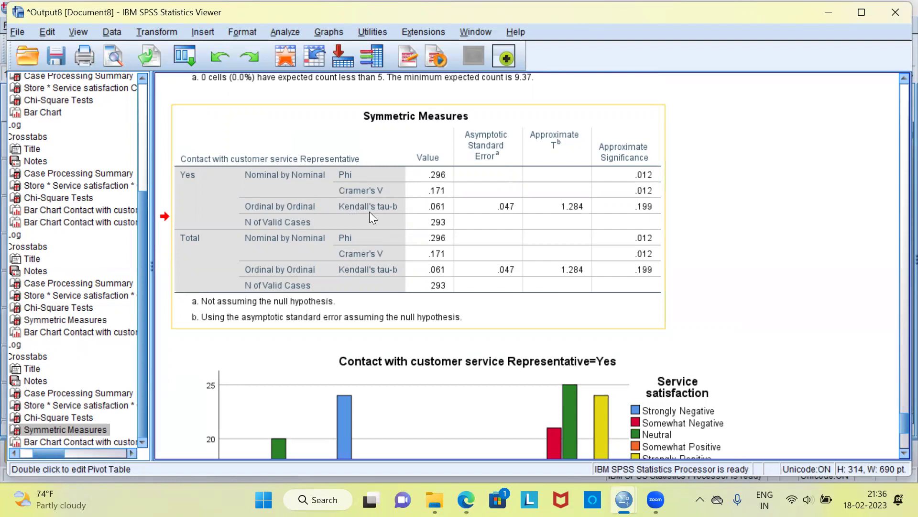
{"action": "double_click", "coordinate": [396, 209]}
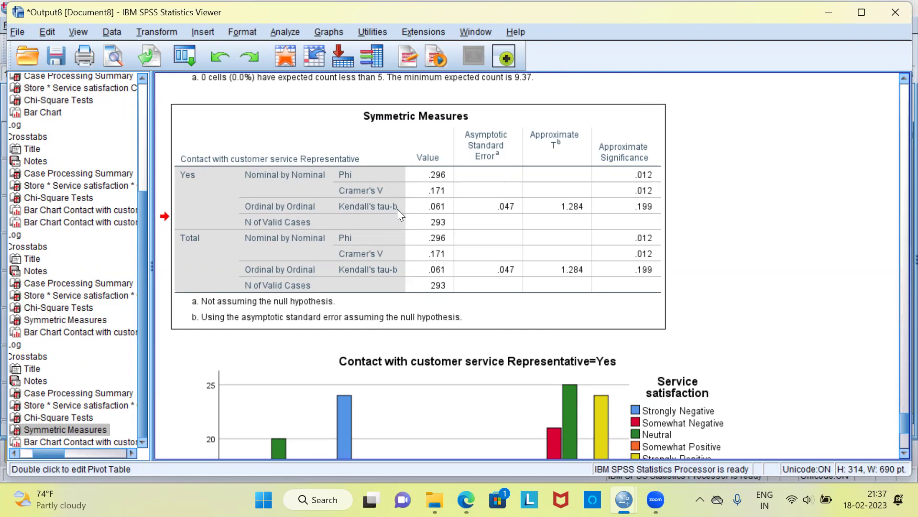
{"action": "double_click", "coordinate": [397, 209]}
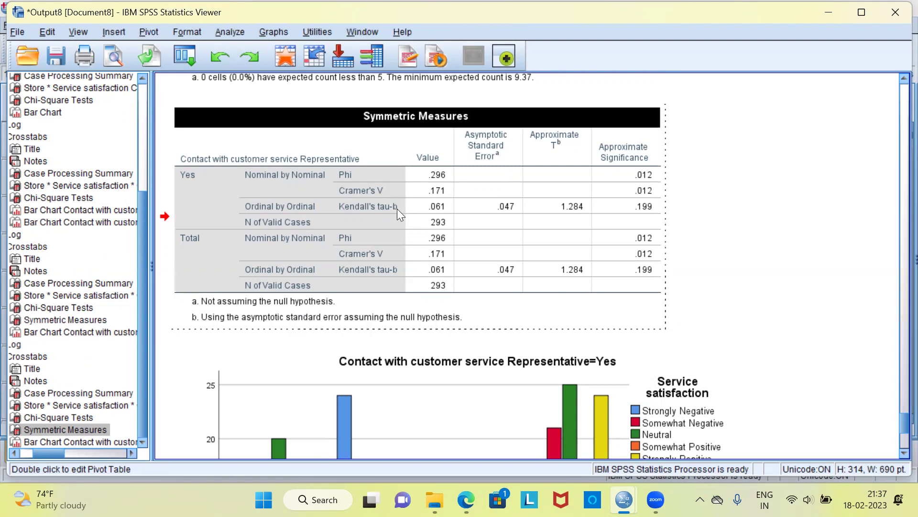
{"action": "left_click", "coordinate": [385, 210]}
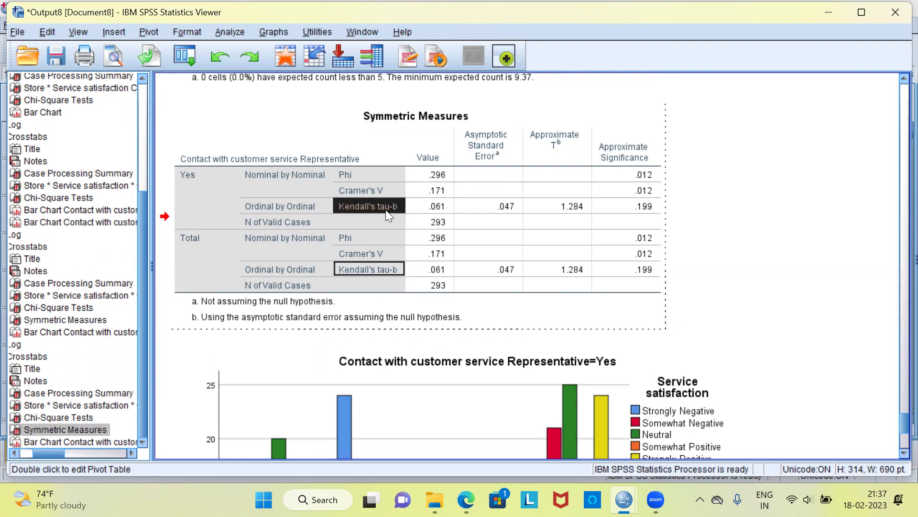
{"action": "right_click", "coordinate": [385, 210]}
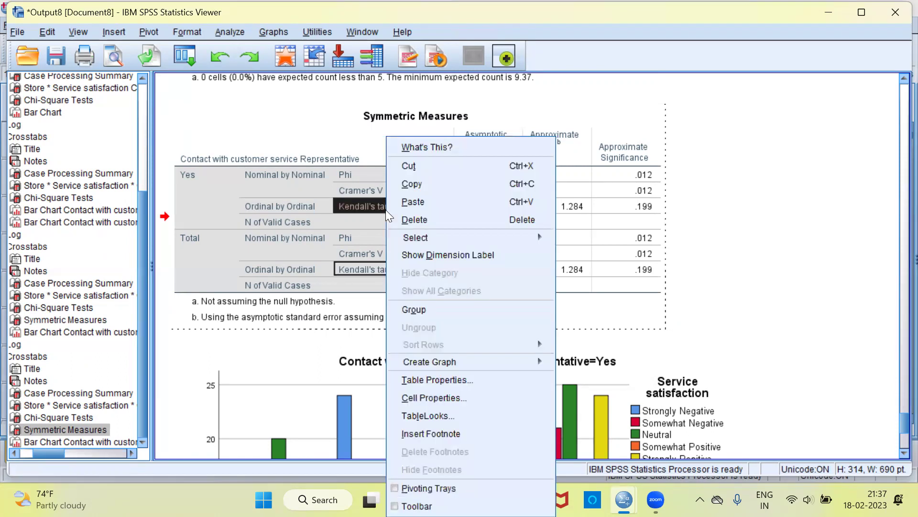
{"action": "left_click", "coordinate": [442, 148]}
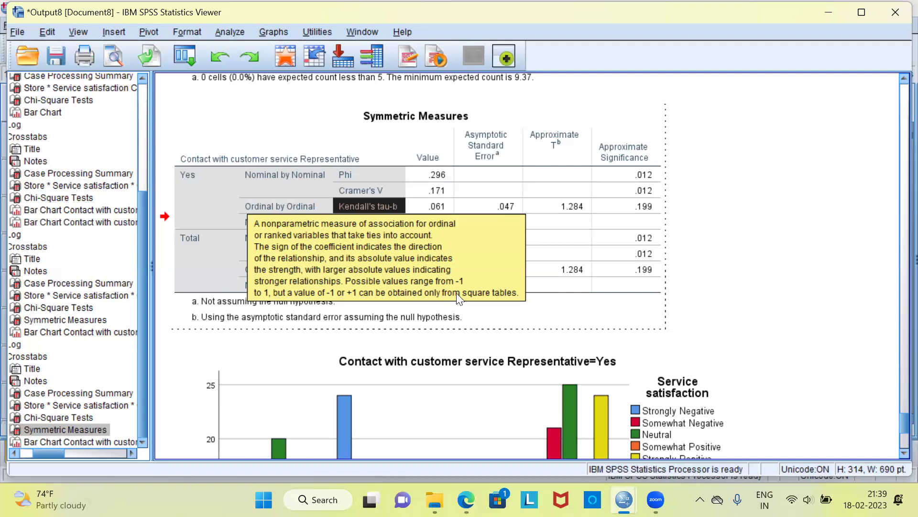
Read the Kendall's tau-b value and its approximate significance for the Yes contact group, and leave the table
{"action": "left_click", "coordinate": [427, 210]}
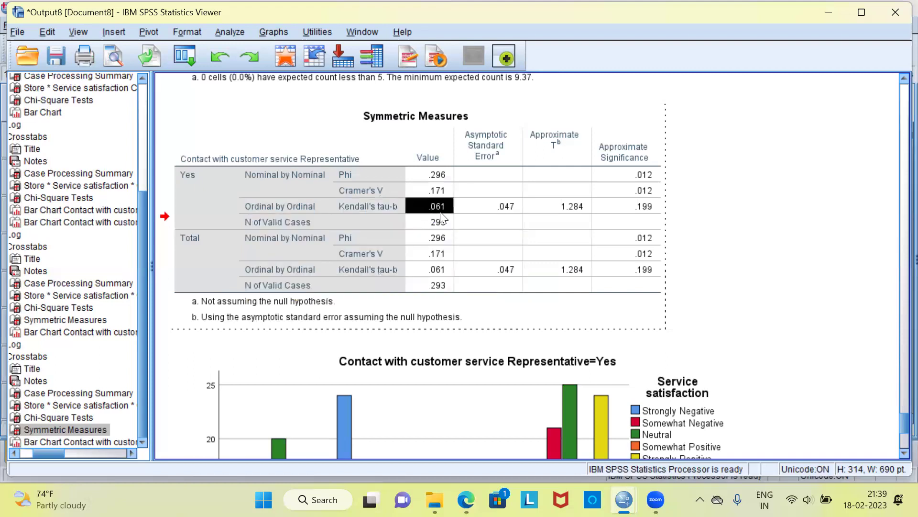
{"action": "left_click", "coordinate": [420, 221]}
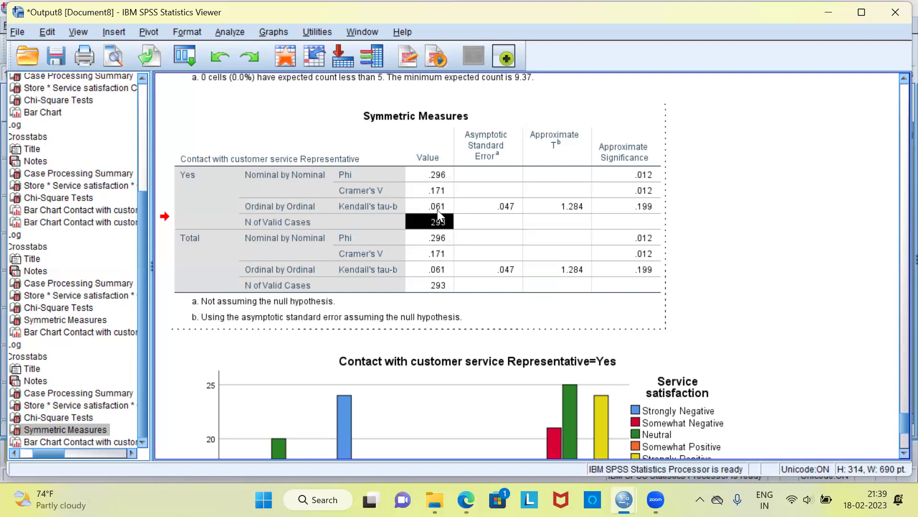
{"action": "left_click", "coordinate": [438, 210]}
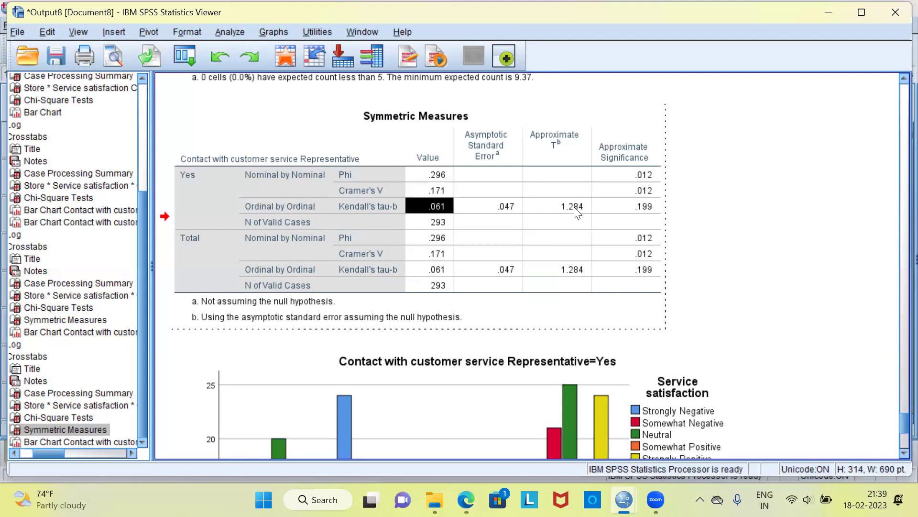
{"action": "left_click", "coordinate": [643, 213]}
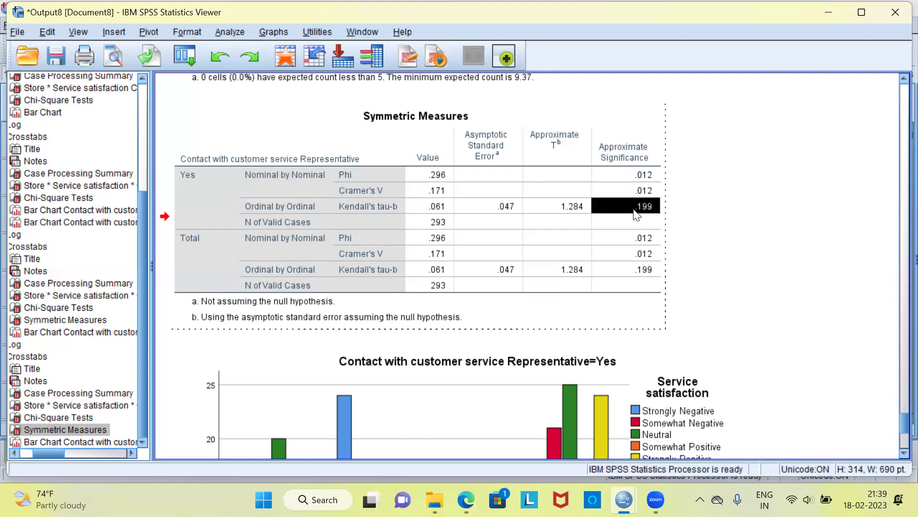
{"action": "left_click", "coordinate": [687, 209]}
{"action": "left_click", "coordinate": [659, 216]}
{"action": "left_click", "coordinate": [690, 214]}
{"action": "left_click", "coordinate": [662, 216]}
{"action": "left_click", "coordinate": [659, 216]}
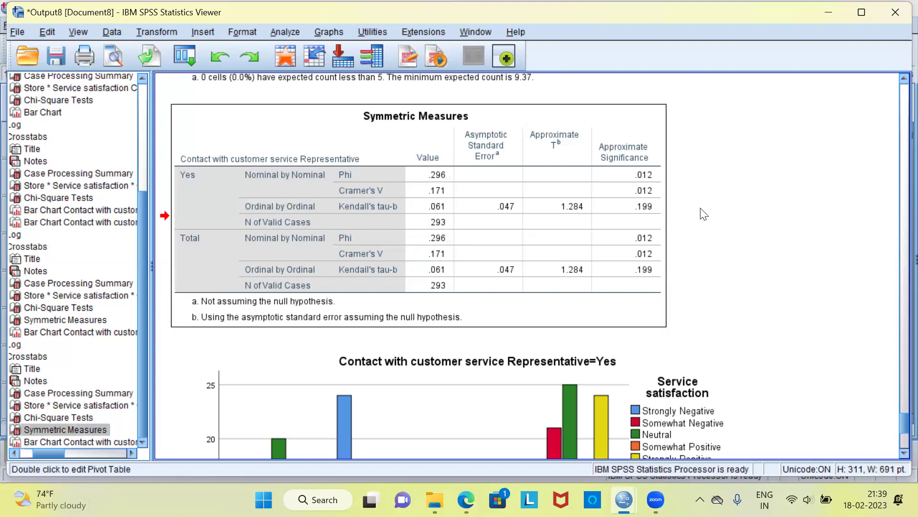